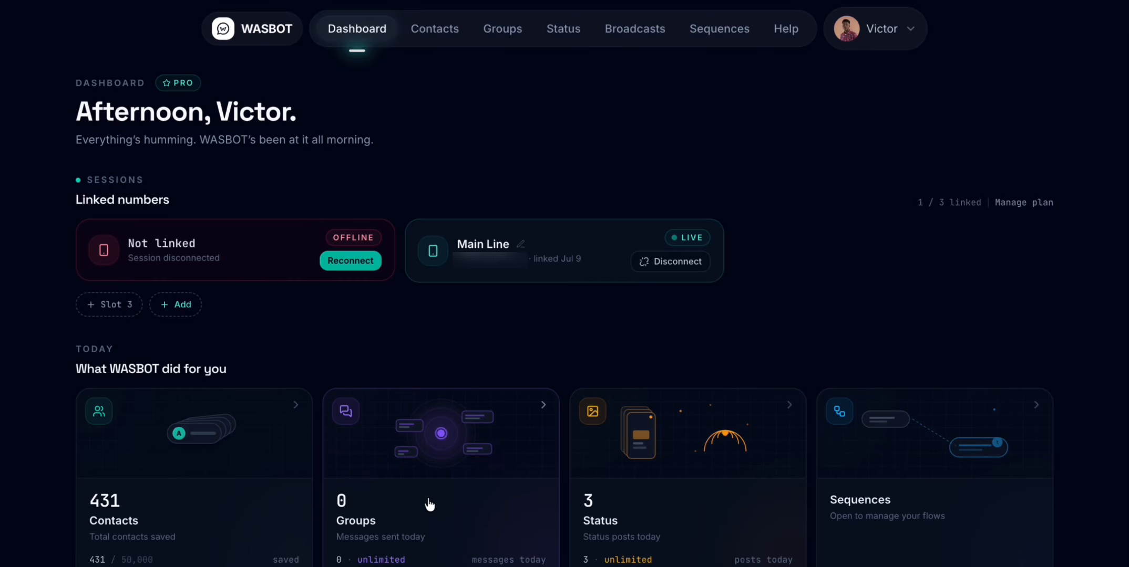
- Start linking a WhatsApp account in slot 3 by pairing code, and dismiss the phone number request
scroll(428, 505, down, 3)
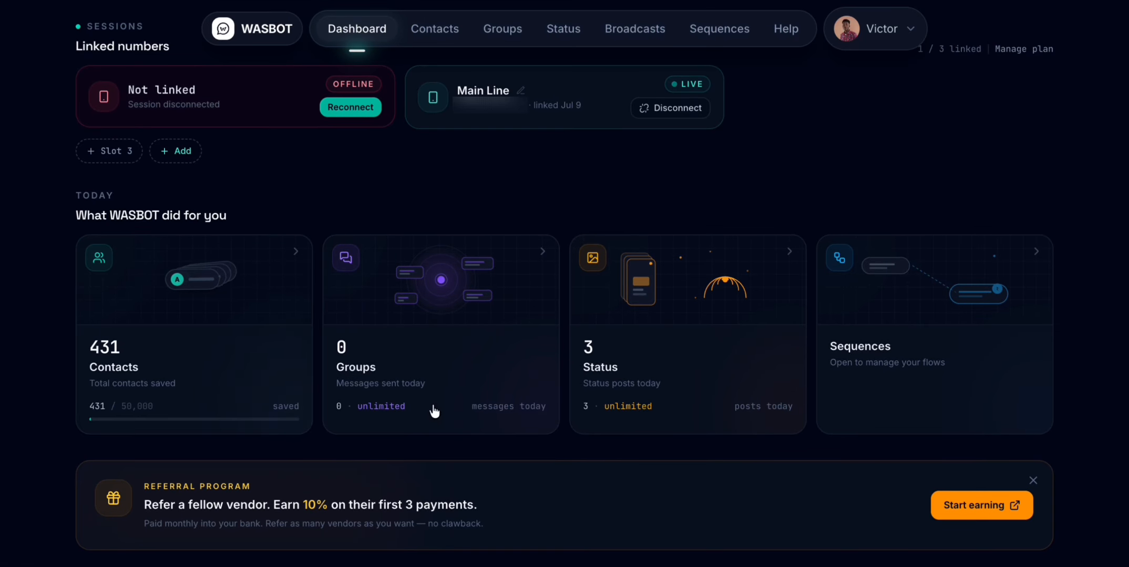
scroll(841, 341, up, 3)
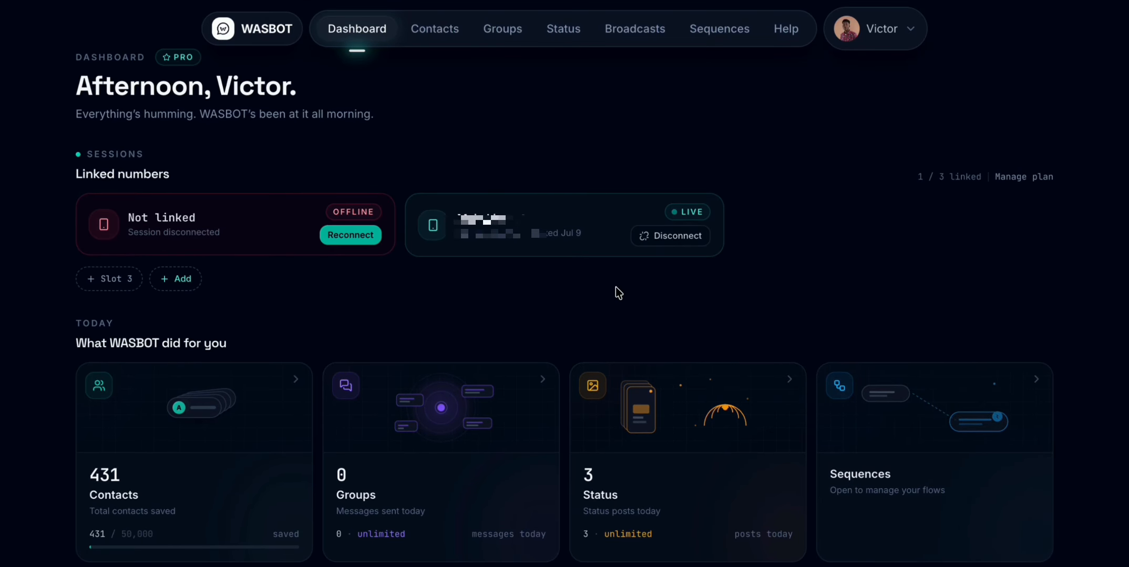
scroll(616, 287, down, 1)
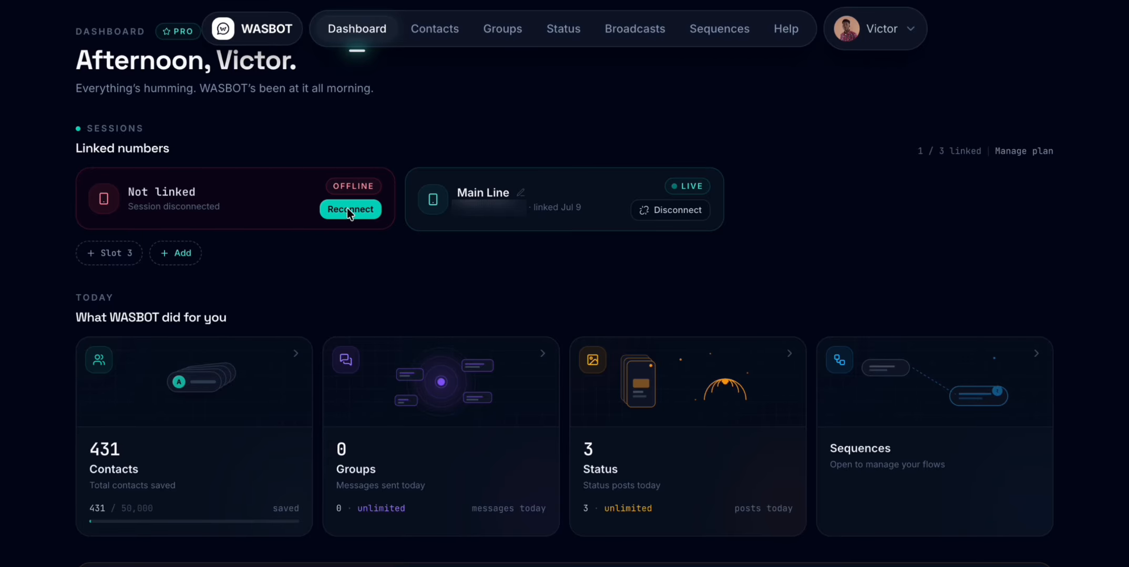
click(121, 256)
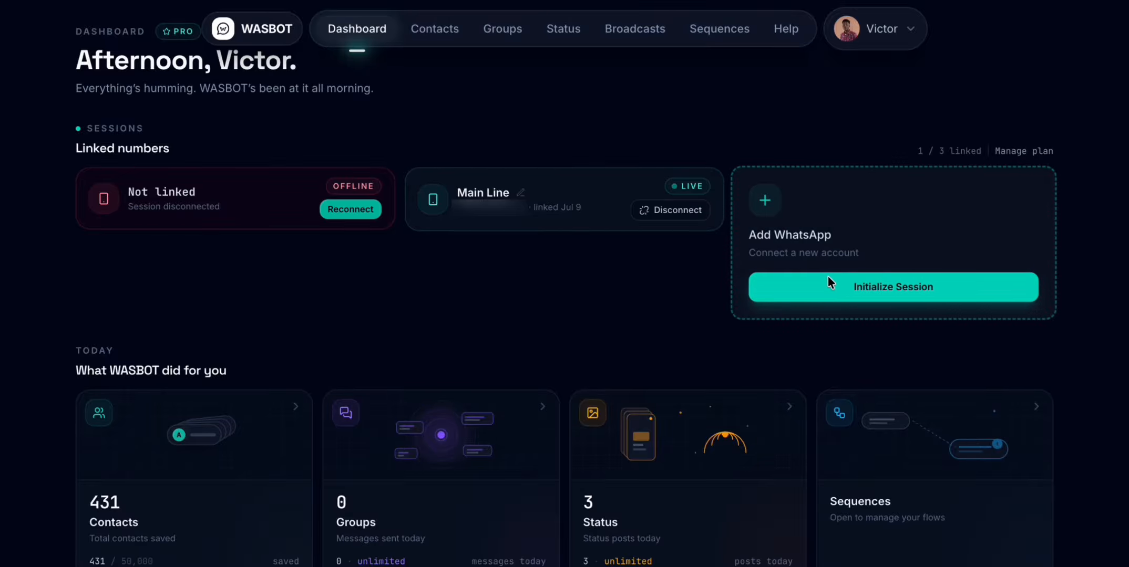
click(859, 288)
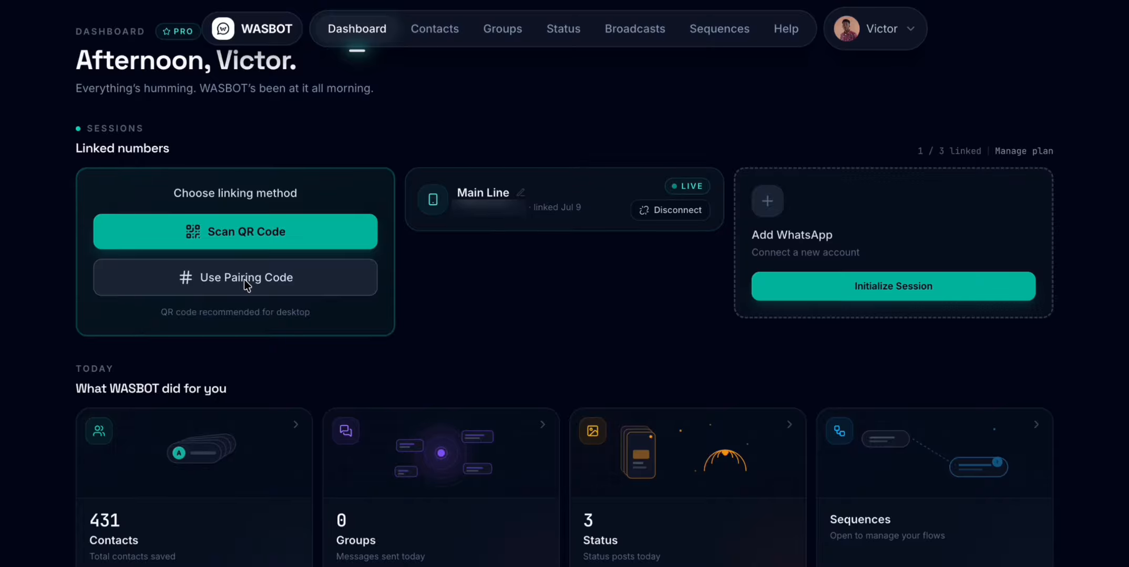
click(280, 281)
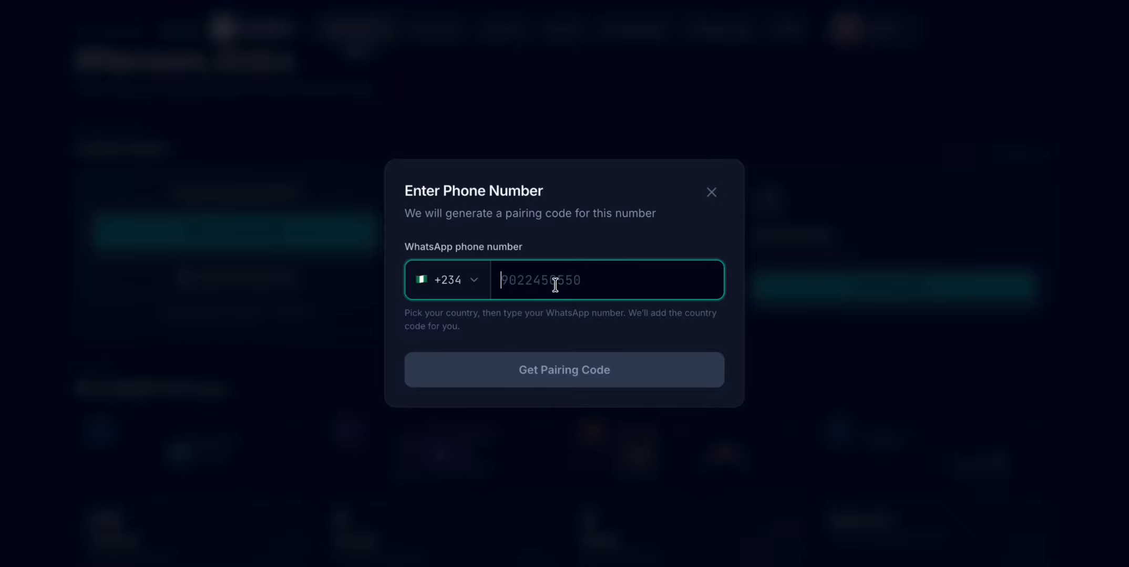
click(711, 192)
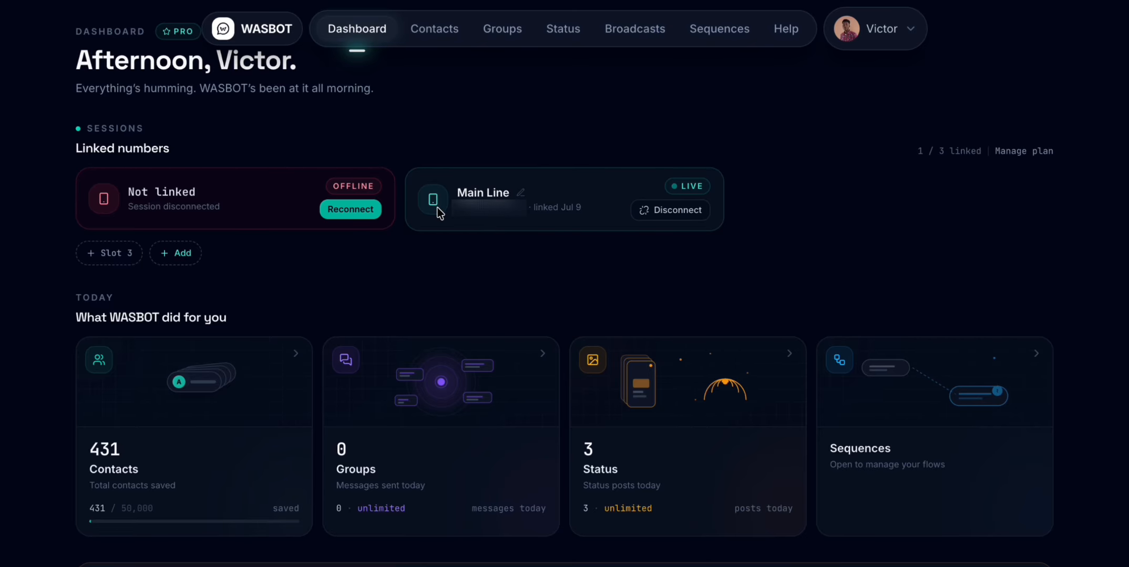
- Open the Main Line session's name for editing, keep it as is, and view the billing add-ons page
scroll(461, 262, down, 1)
scroll(478, 219, up, 2)
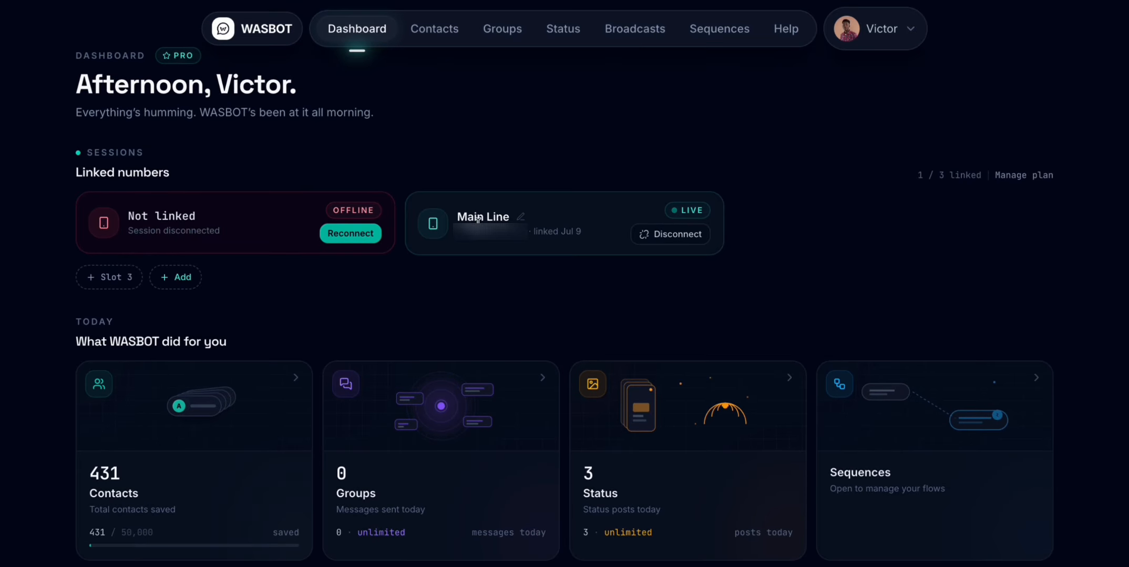
click(520, 217)
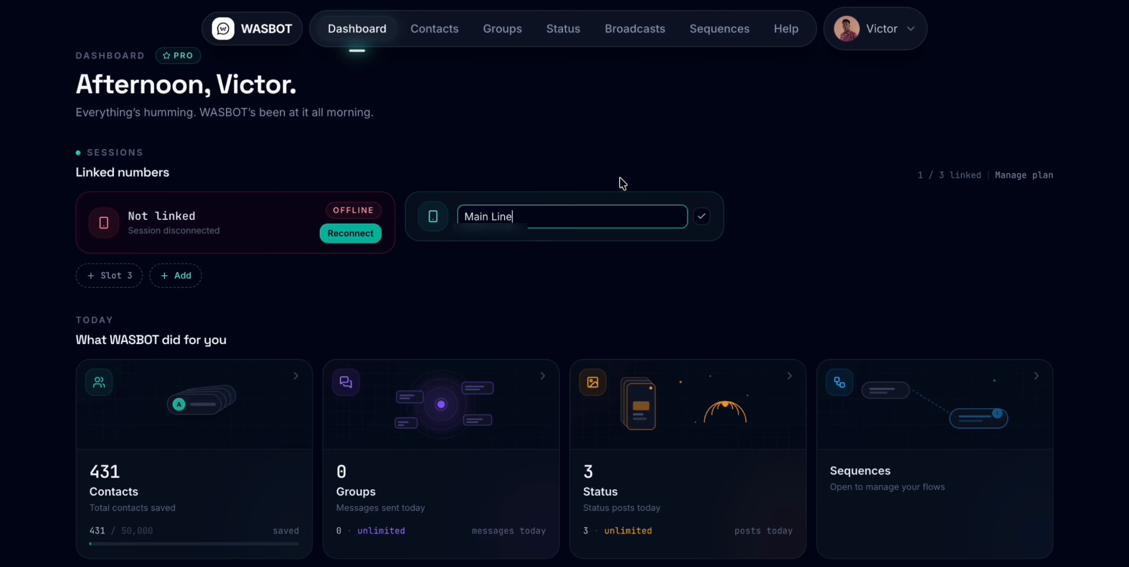
click(701, 216)
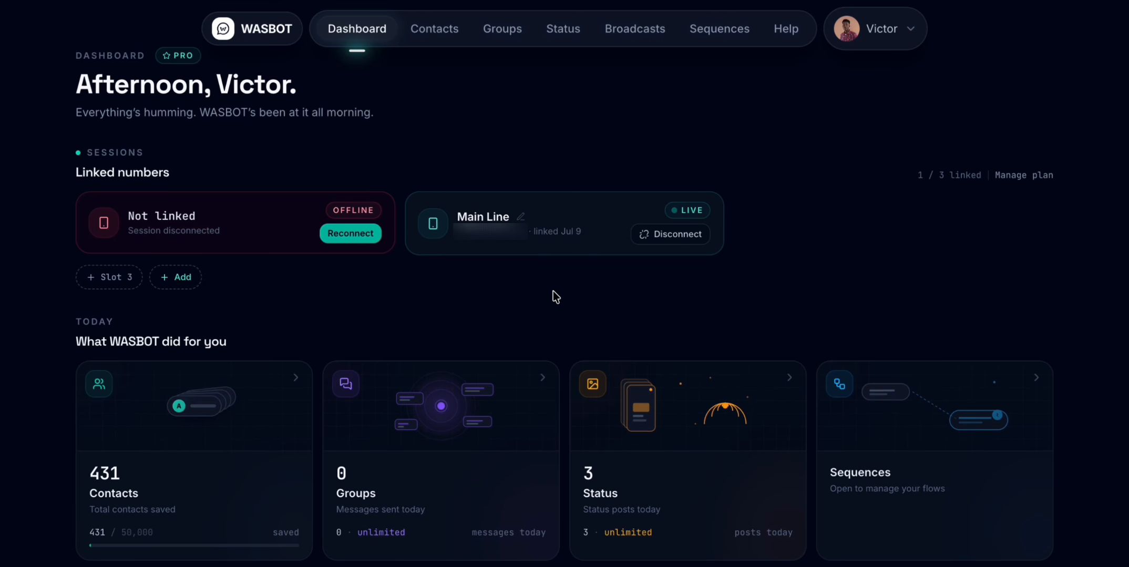
click(174, 278)
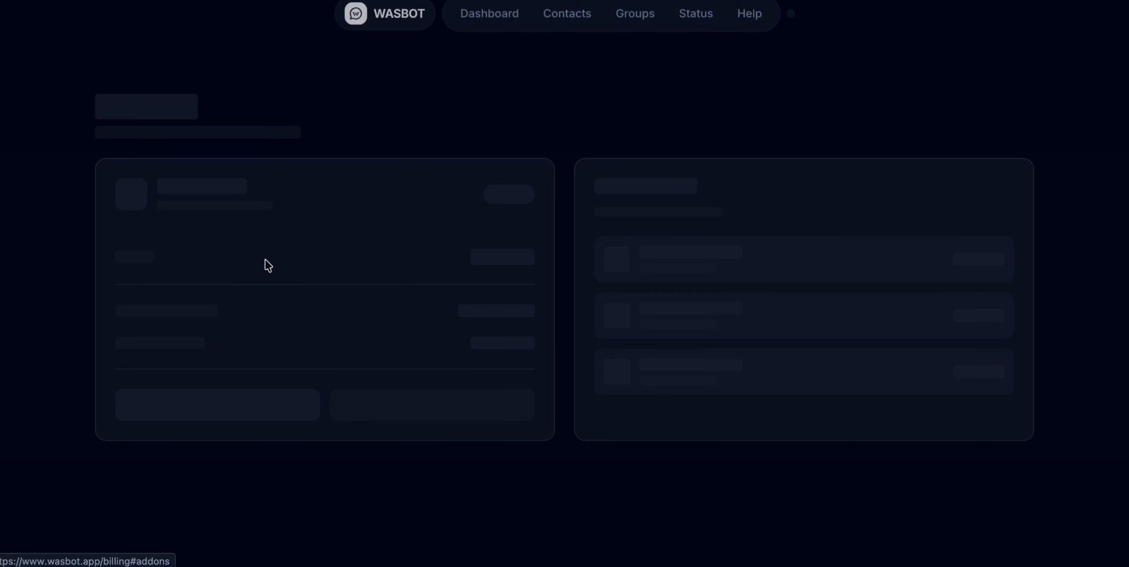
key(alt+Left)
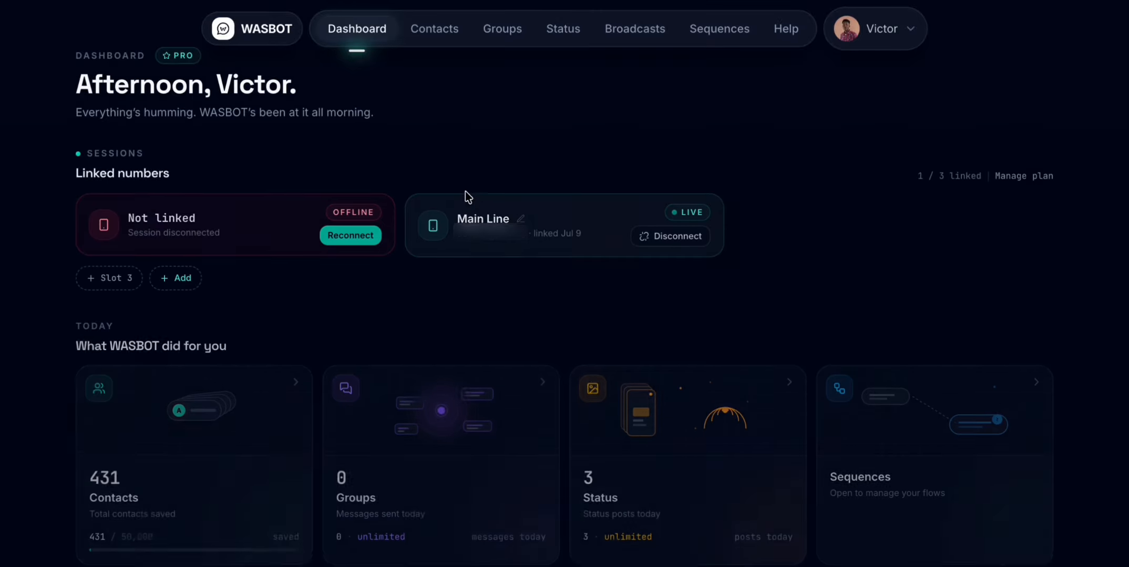
- Open the Contacts page from the dashboard and view the sessions available for sending, keeping Main Line selected
scroll(196, 225, down, 2)
scroll(196, 226, down, 1)
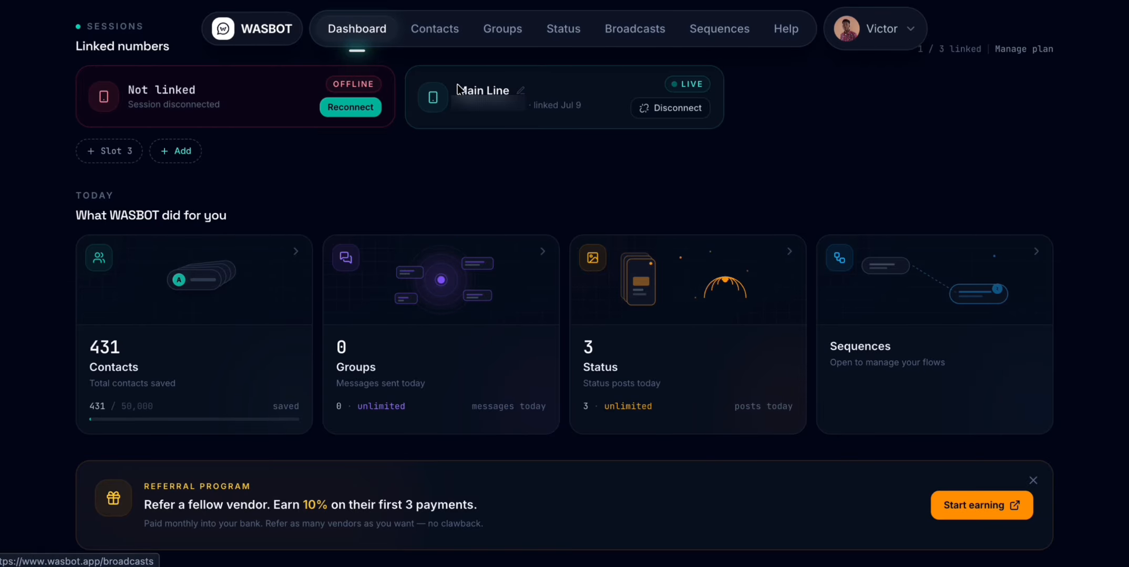
click(254, 297)
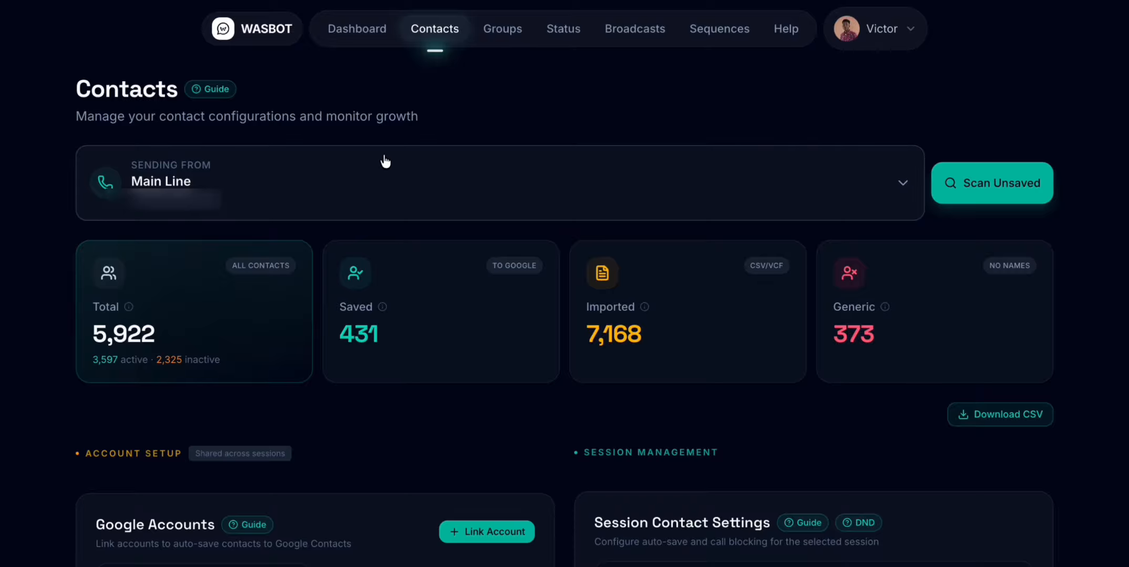
click(224, 188)
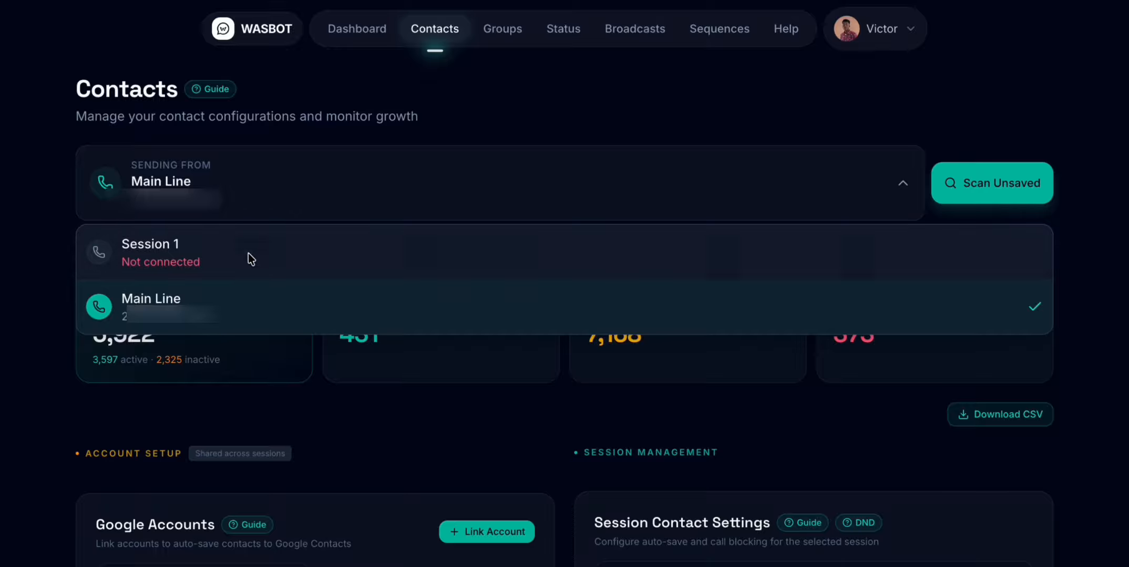
click(395, 194)
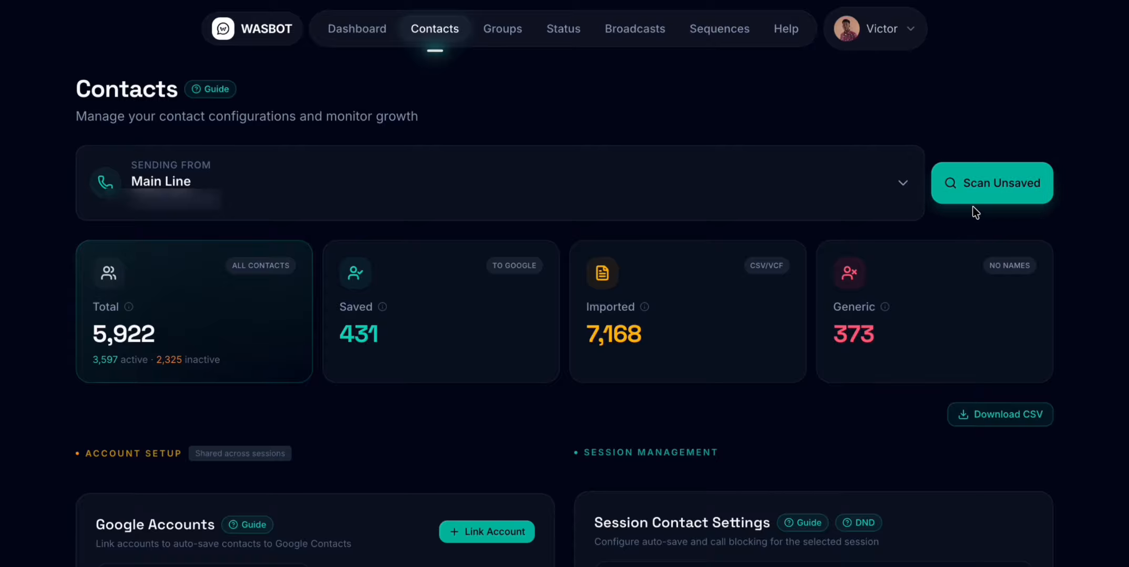
- Scan the Main Line chats for unsaved contacts and save all of them
click(971, 189)
click(987, 185)
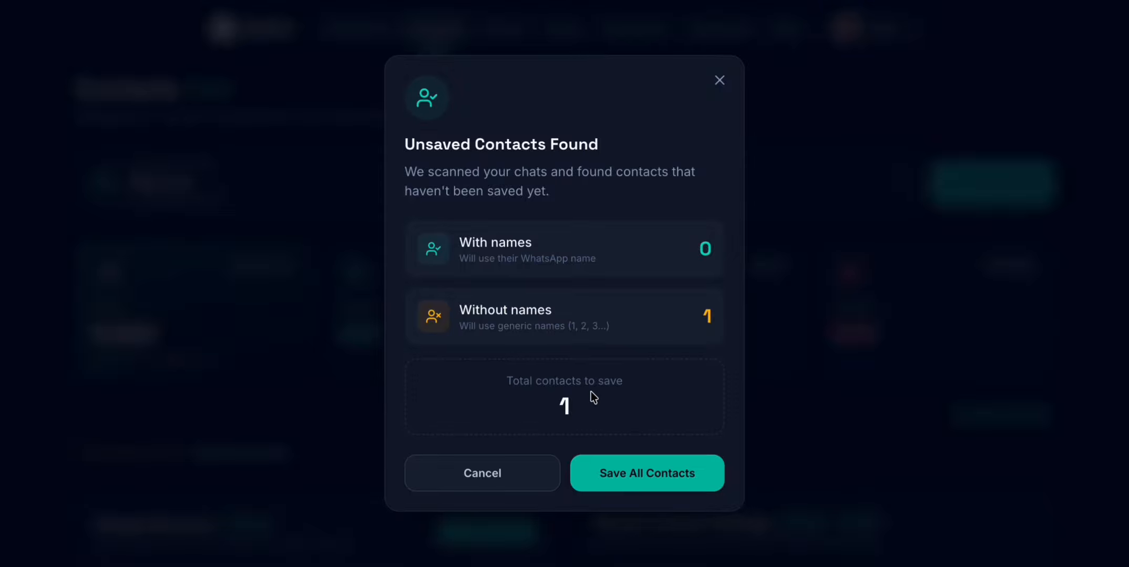
click(628, 481)
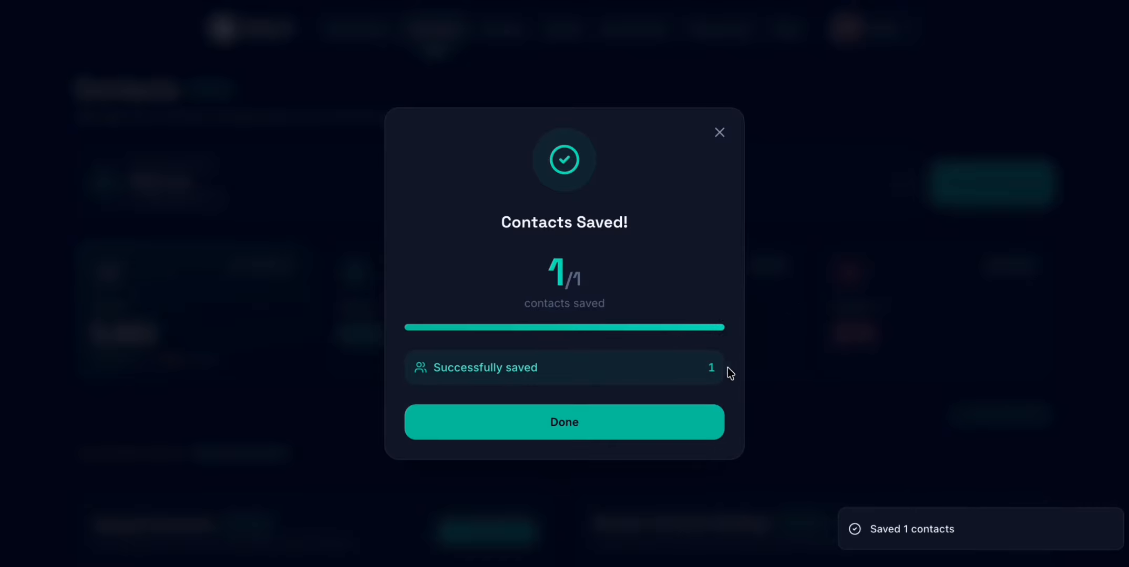
click(665, 423)
- Start linking a Google account for auto-saving contacts and choose the account already listed
scroll(681, 381, down, 2)
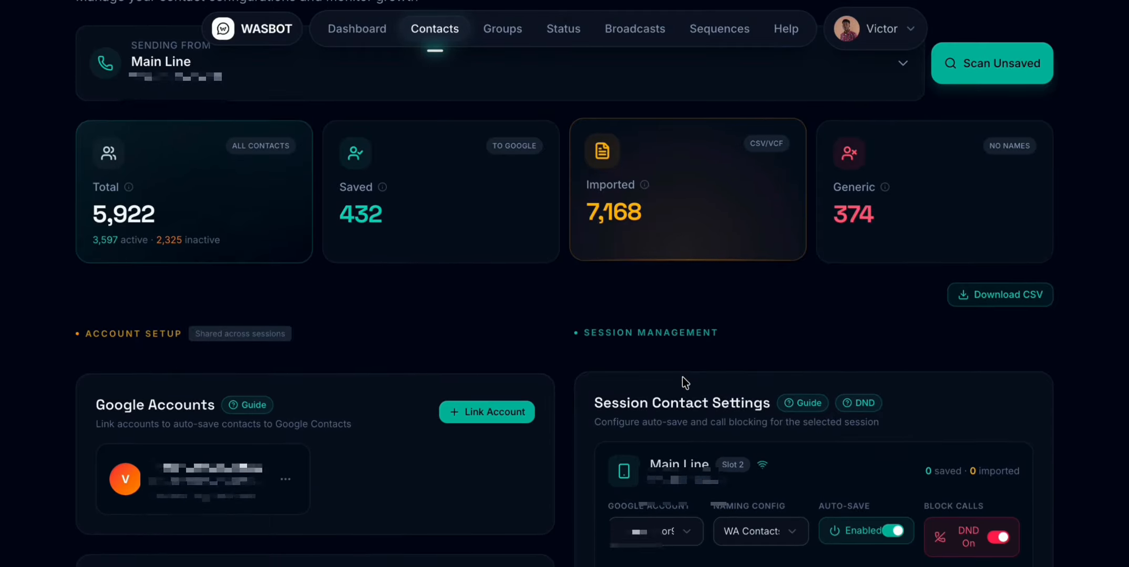
scroll(682, 377, up, 2)
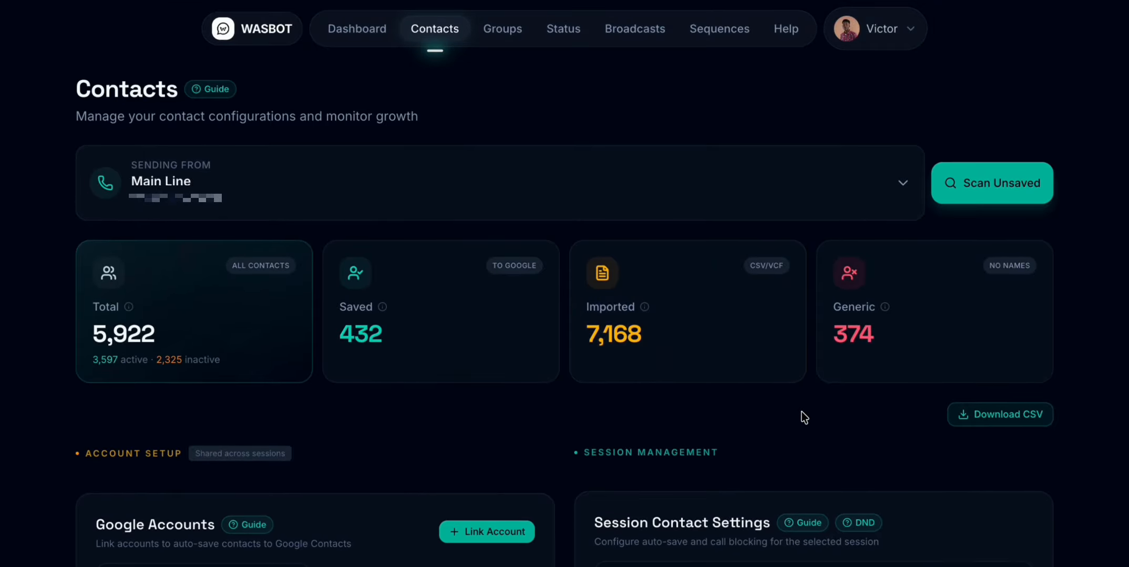
scroll(804, 417, down, 3)
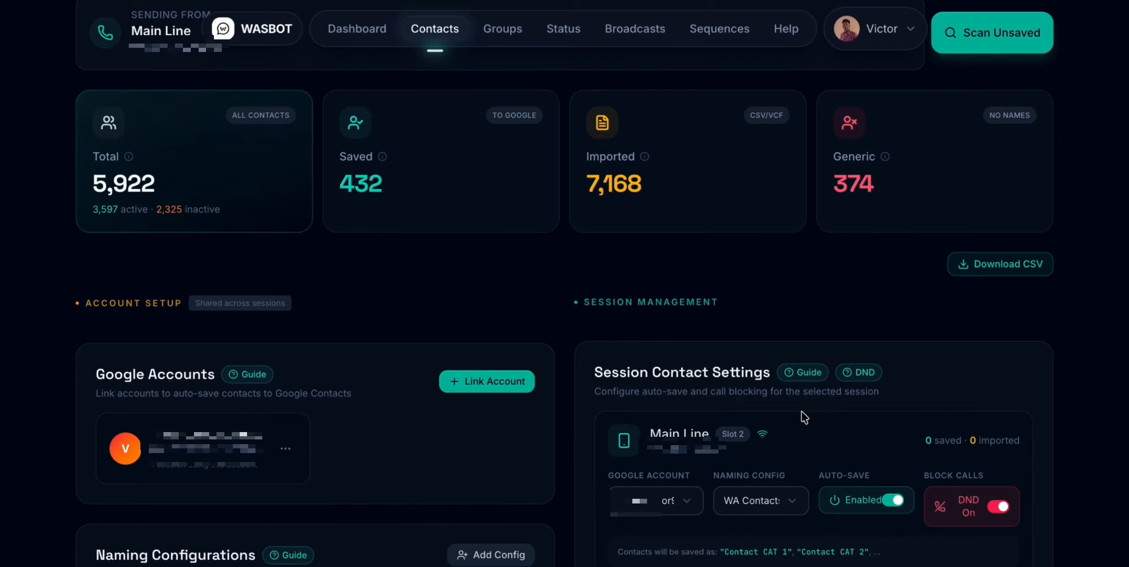
scroll(803, 418, down, 1)
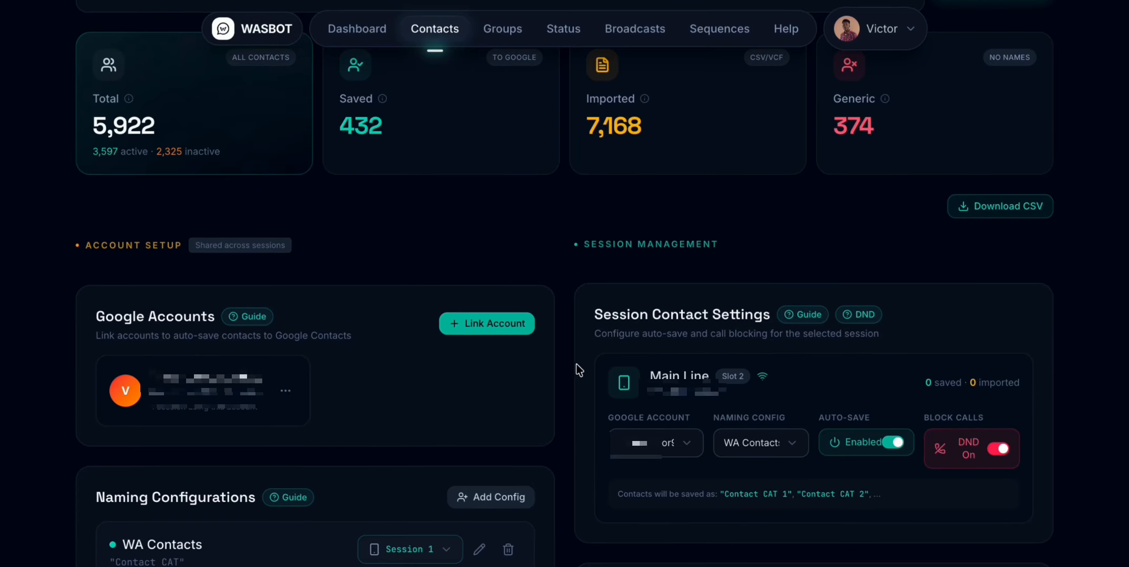
scroll(445, 338, down, 1)
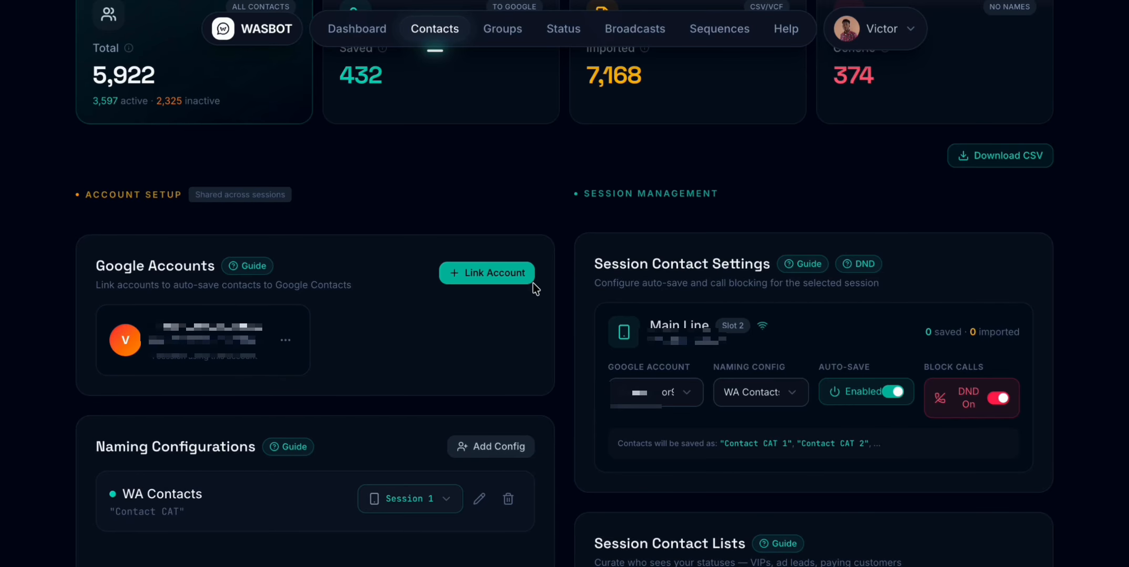
click(517, 275)
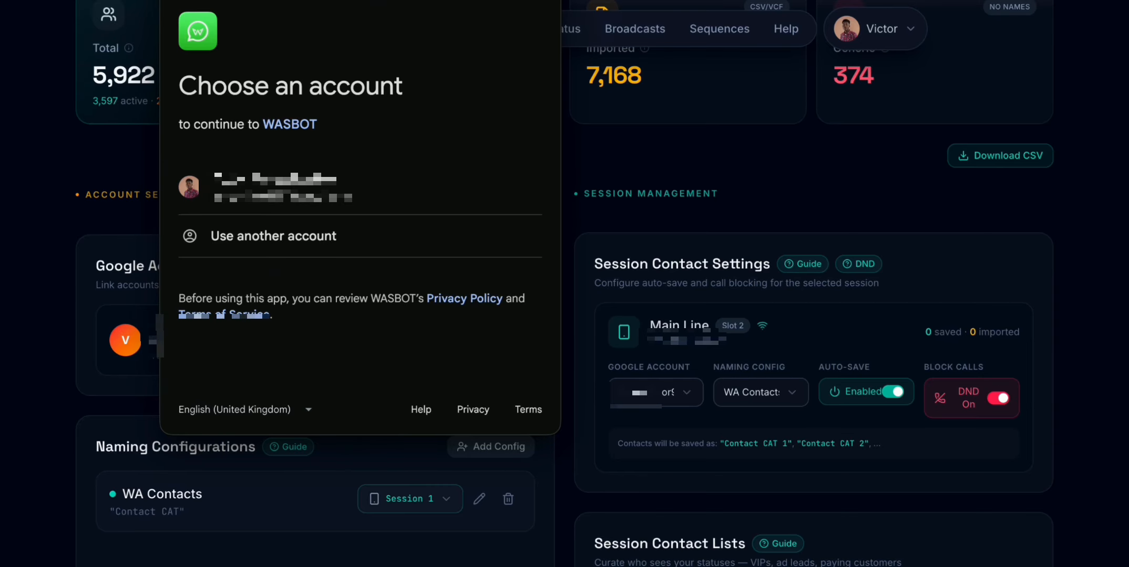
click(256, 188)
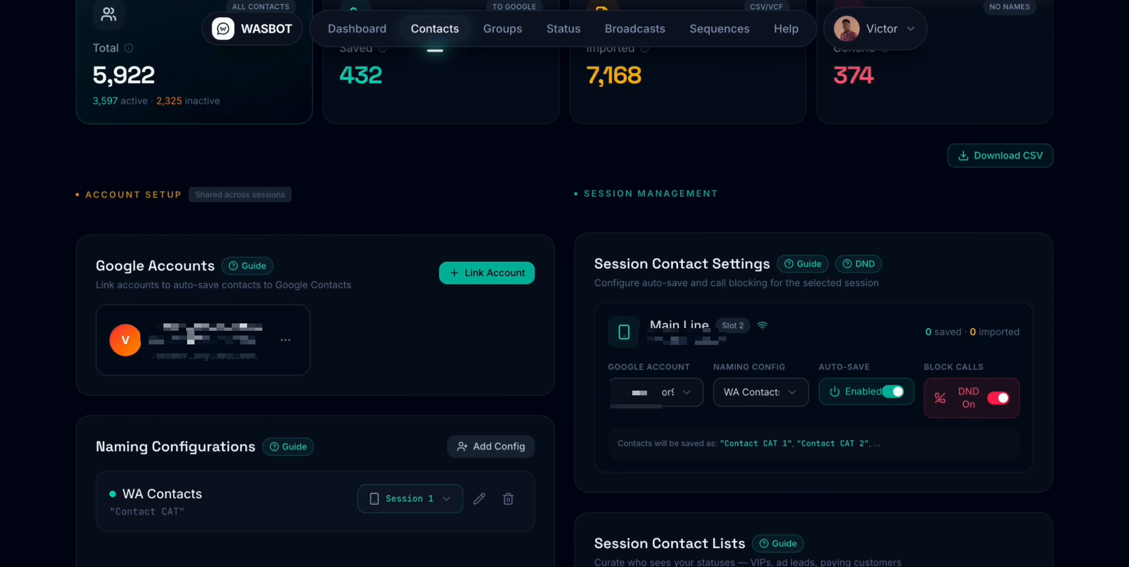
- Start a new naming configuration for saved contacts and name it "new wasbot"
scroll(287, 367, down, 2)
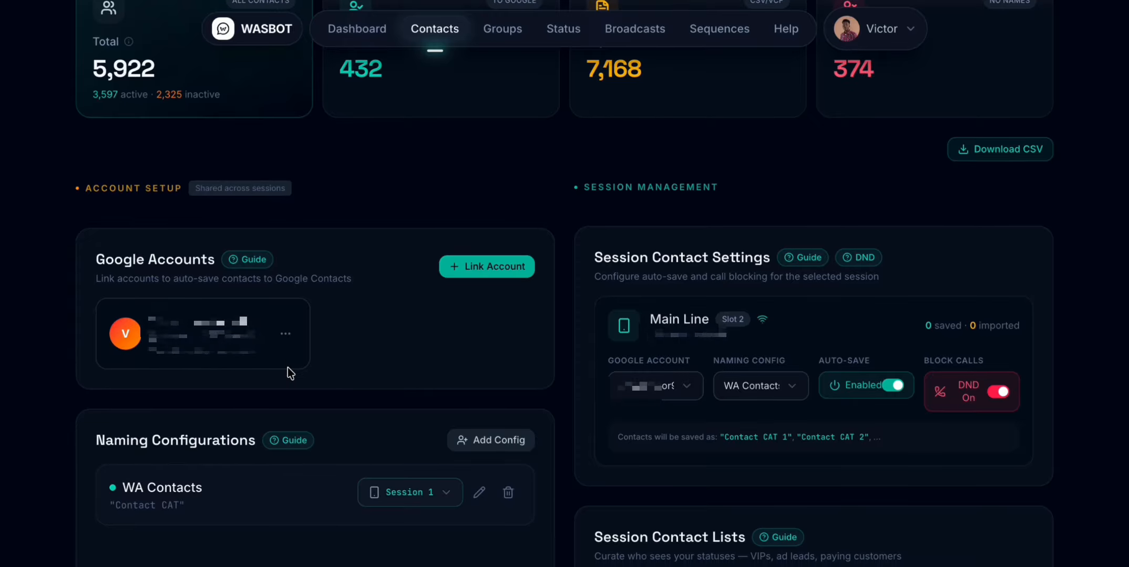
scroll(287, 368, down, 3)
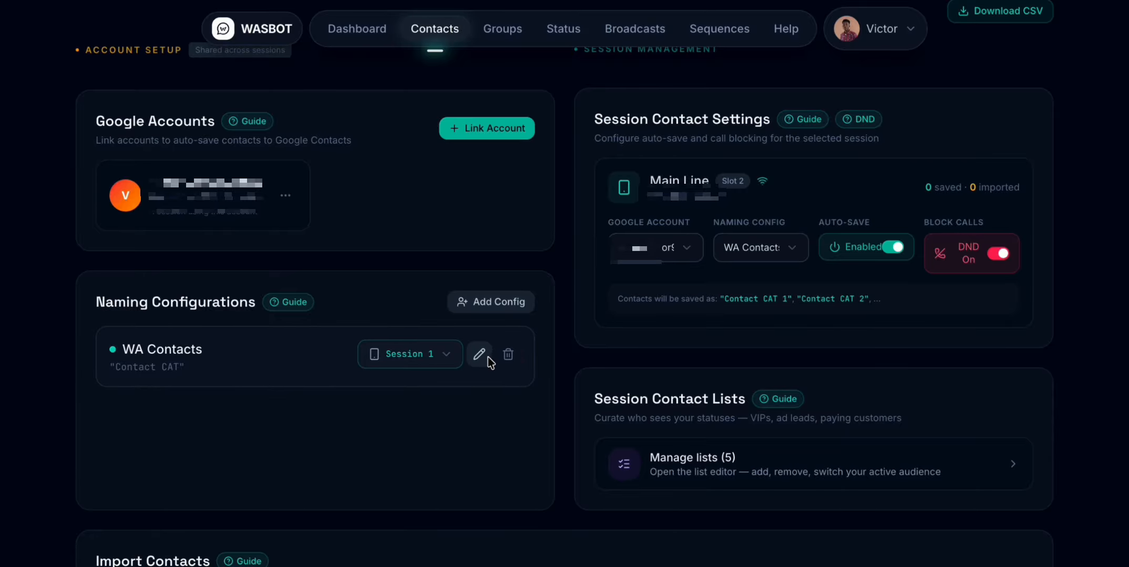
click(497, 309)
click(527, 197)
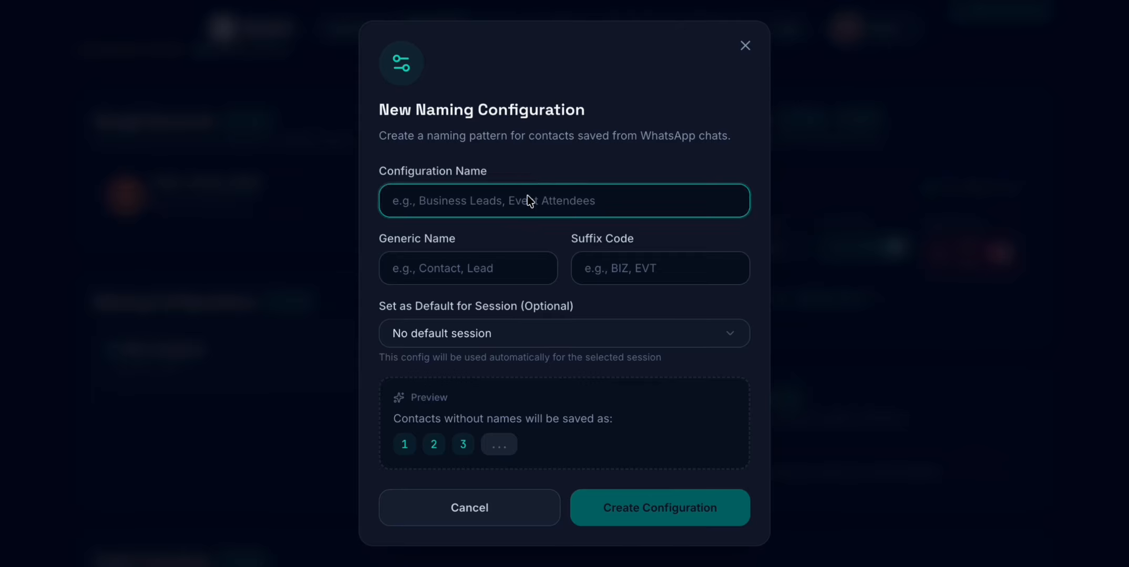
text(new )
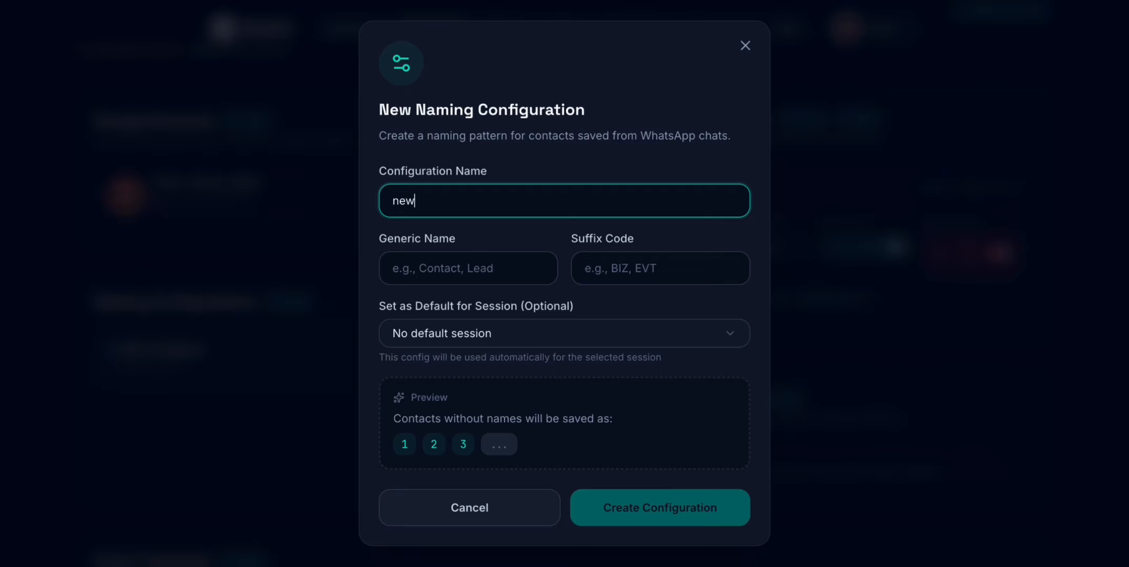
text(wasbot)
- Set the generic name of the new naming configuration to "Generic"
click(515, 267)
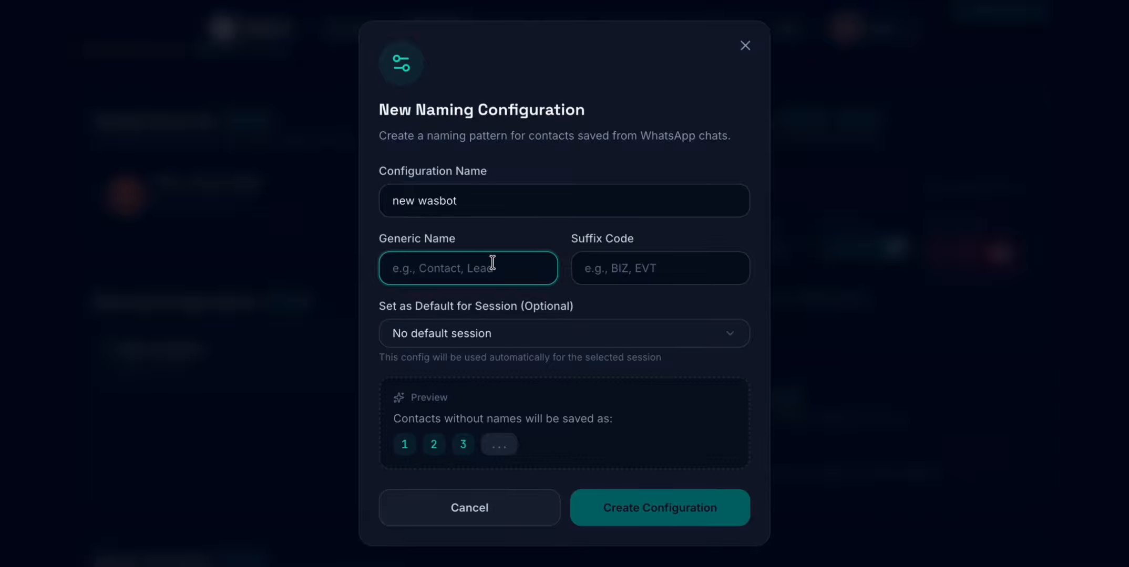
text(Genane)
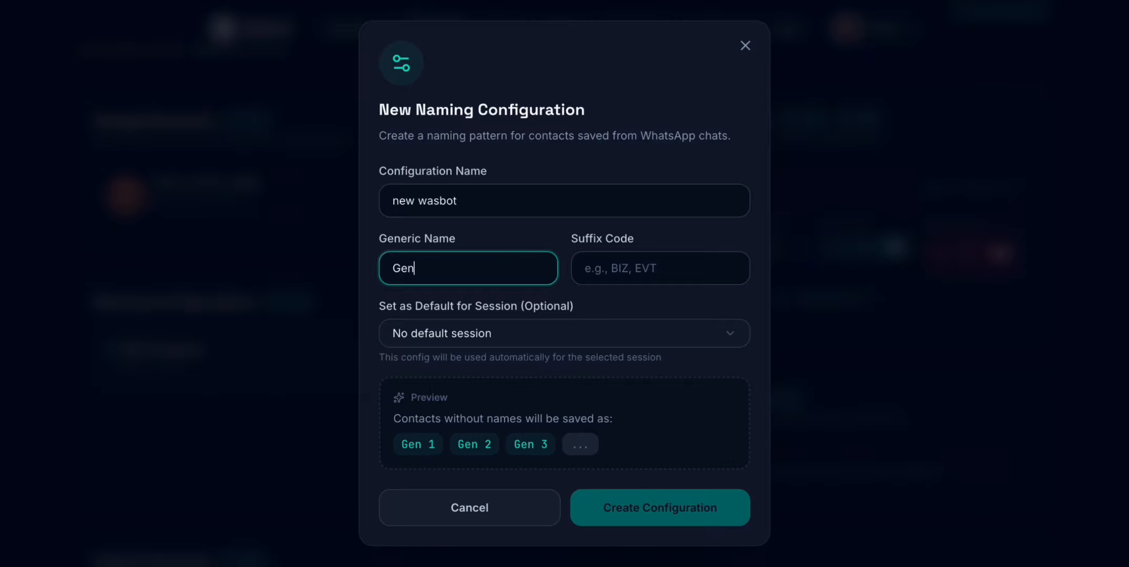
key(BackSpace)
key(BackSpace)
key(BackSpace)
text(eric)
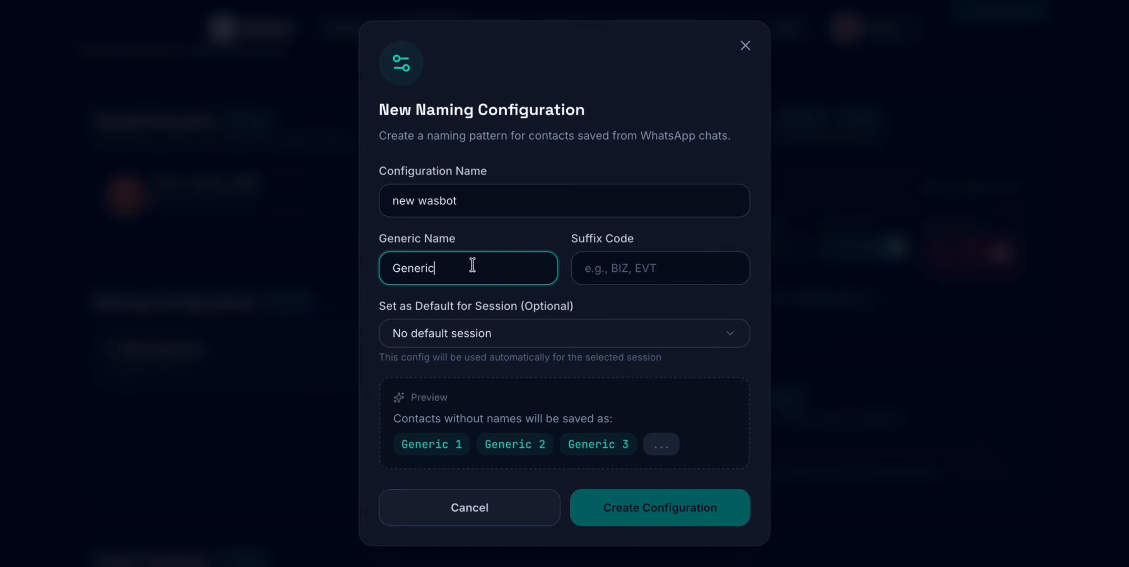
- Set the suffix code of the new naming configuration to "BOT"
click(616, 275)
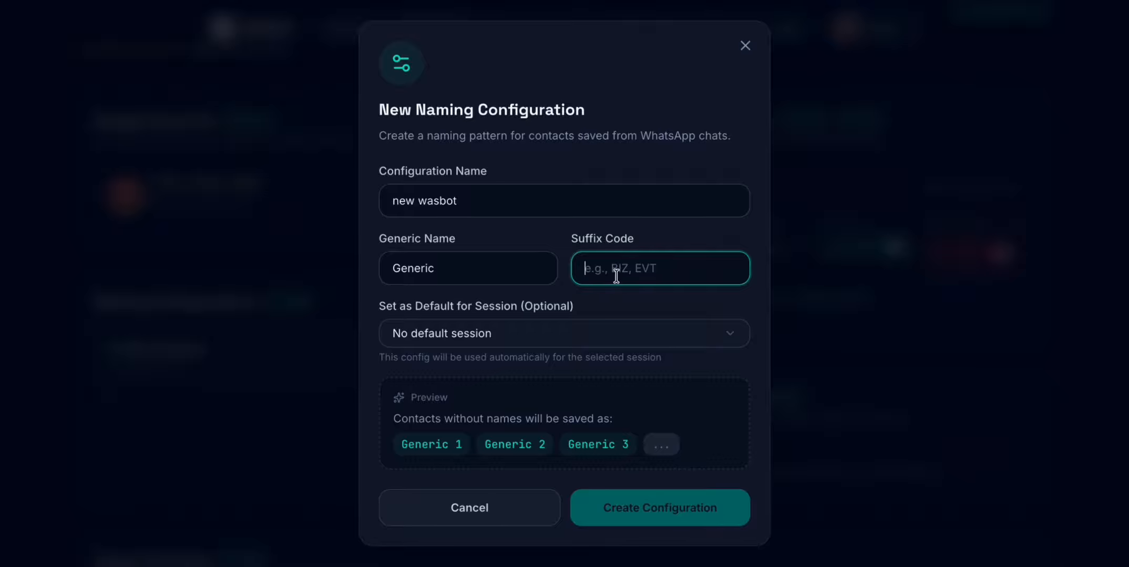
text(WASBO)
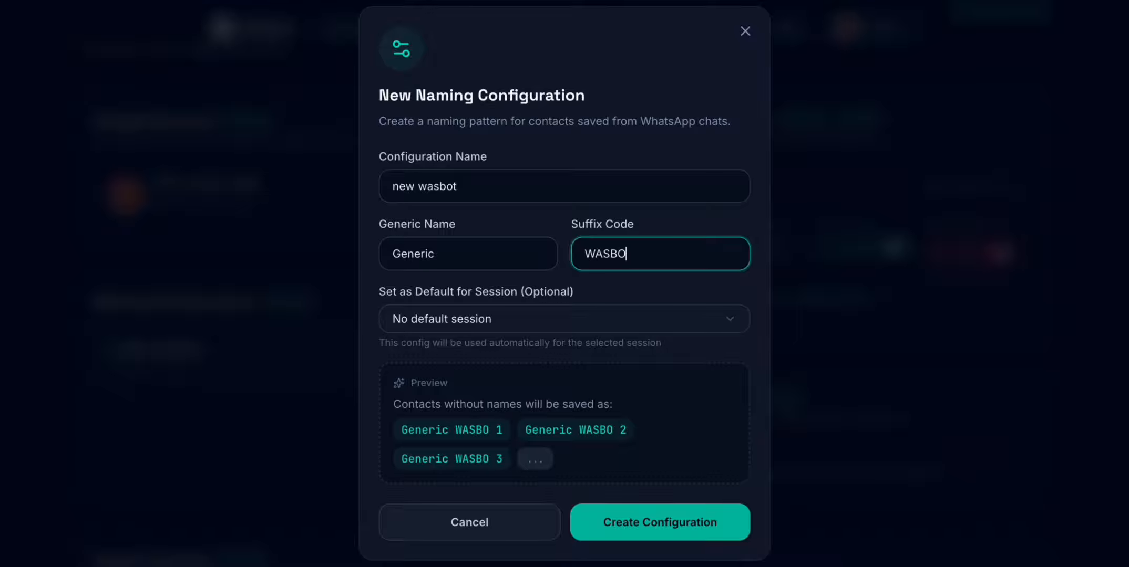
key(BackSpace)
key(BackSpace)
key(BackSpace)
key(BackSpace)
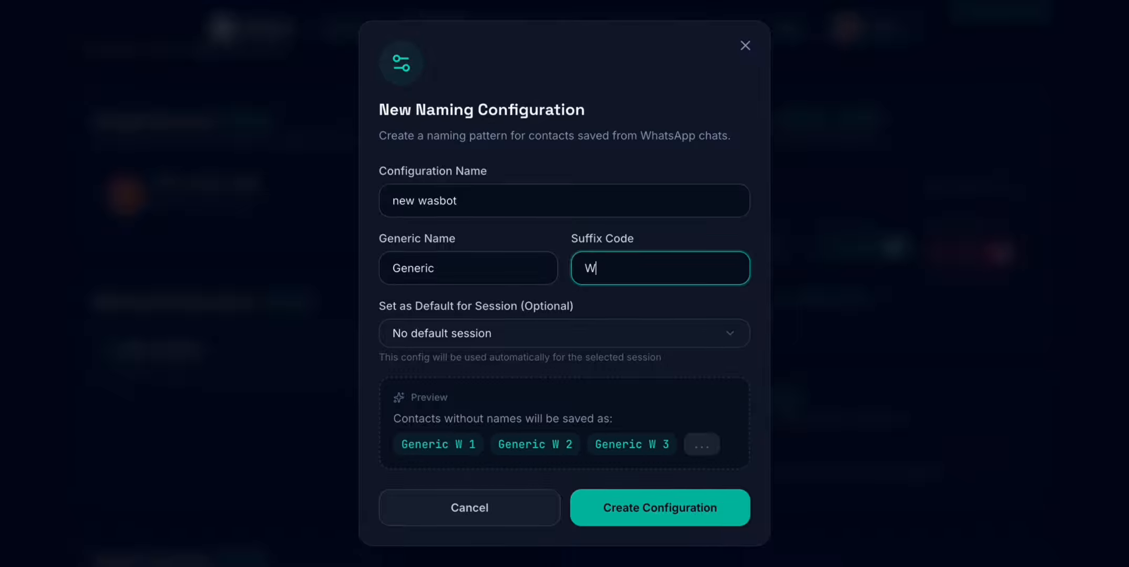
text(BO)
key(BackSpace)
key(BackSpace)
key(BackSpace)
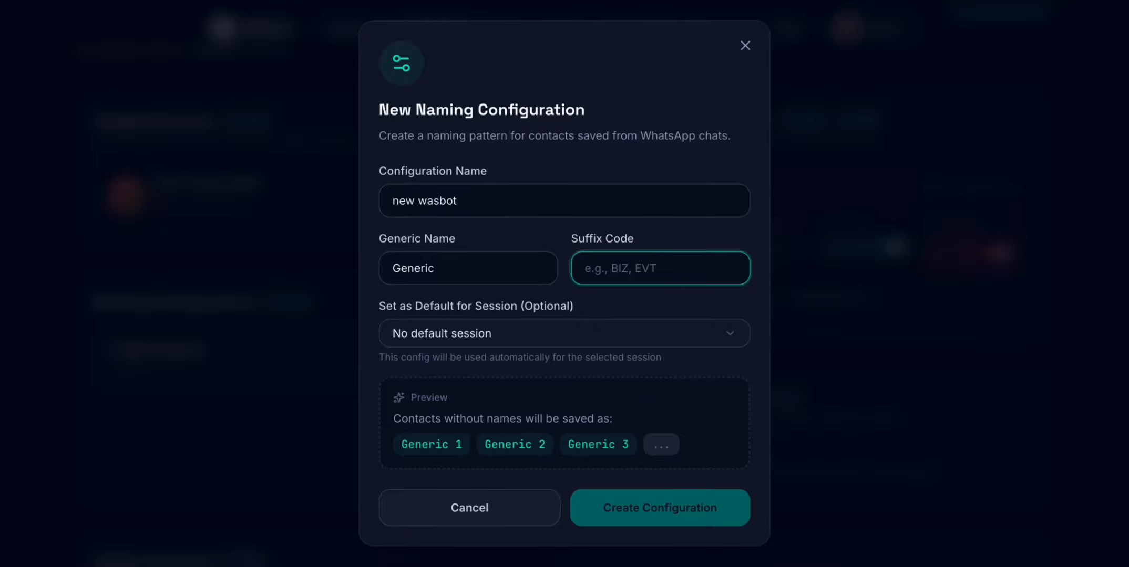
text(BOT)
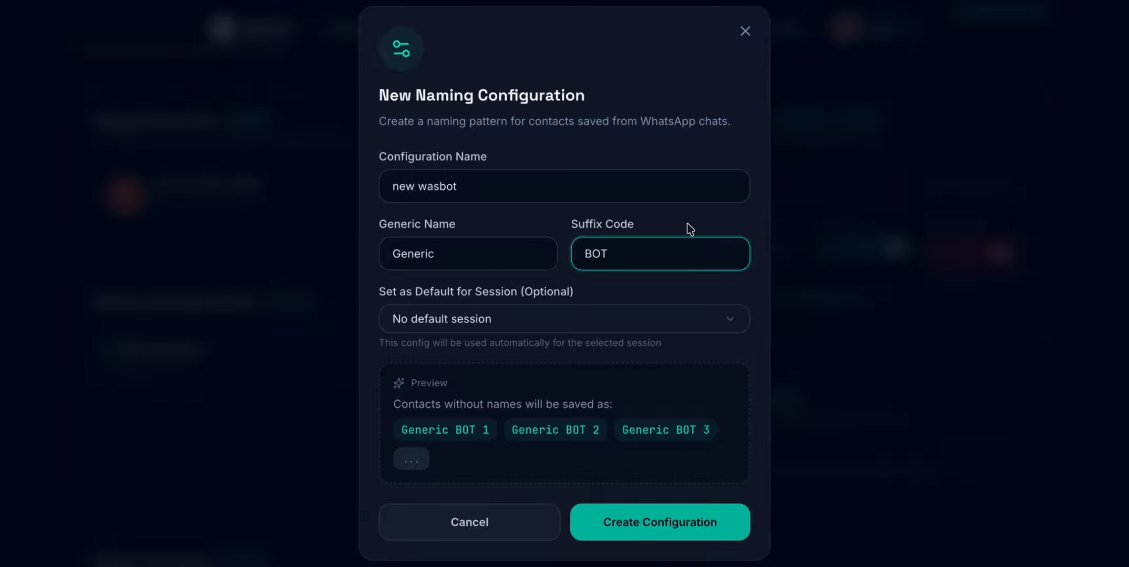
- Check the default session choices, keep "No default session", and create the naming configuration
click(622, 314)
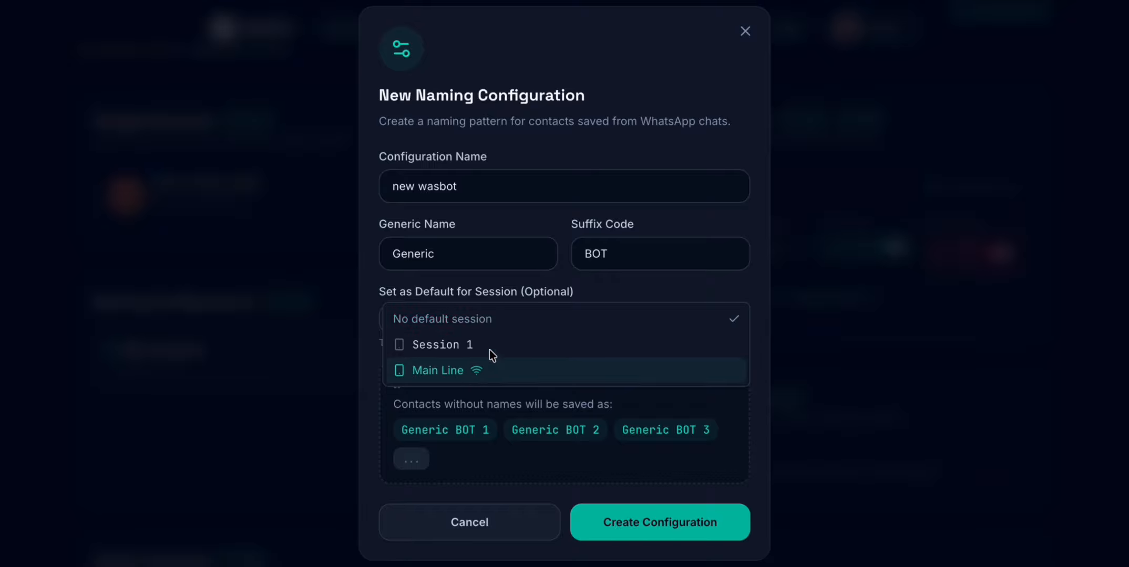
click(554, 289)
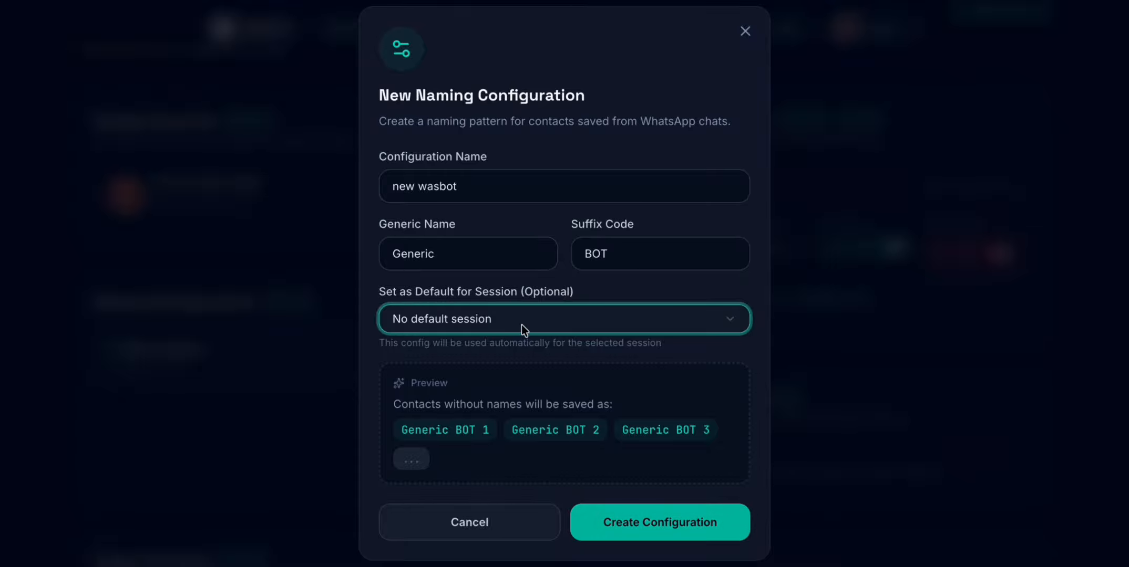
click(623, 533)
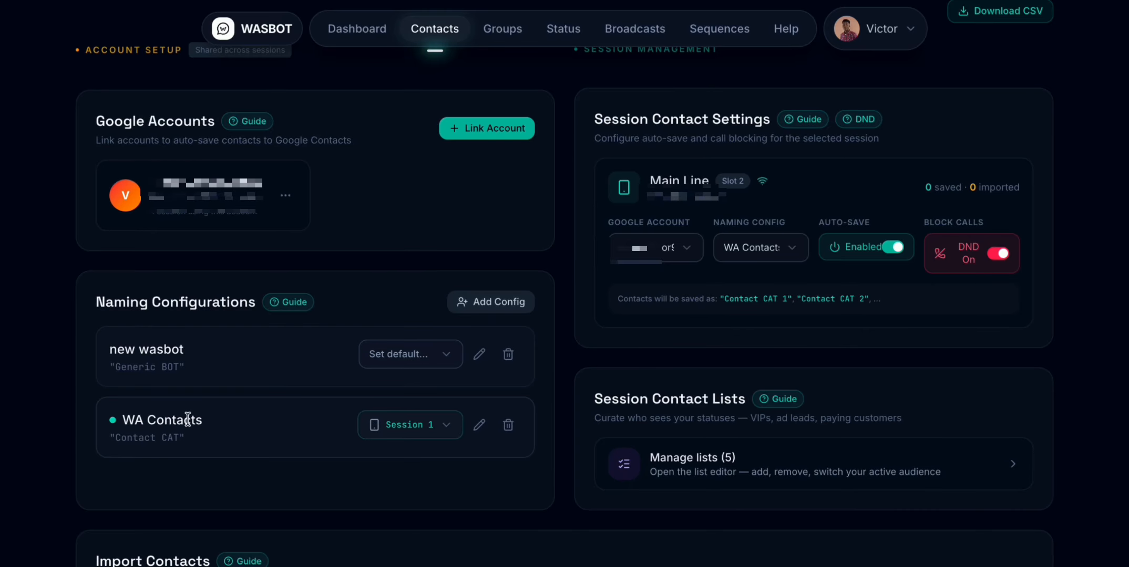
- Read the Google Accounts guide on linking an account, creating a naming rule and turning on auto-save, and return to the Contacts page
scroll(474, 371, down, 1)
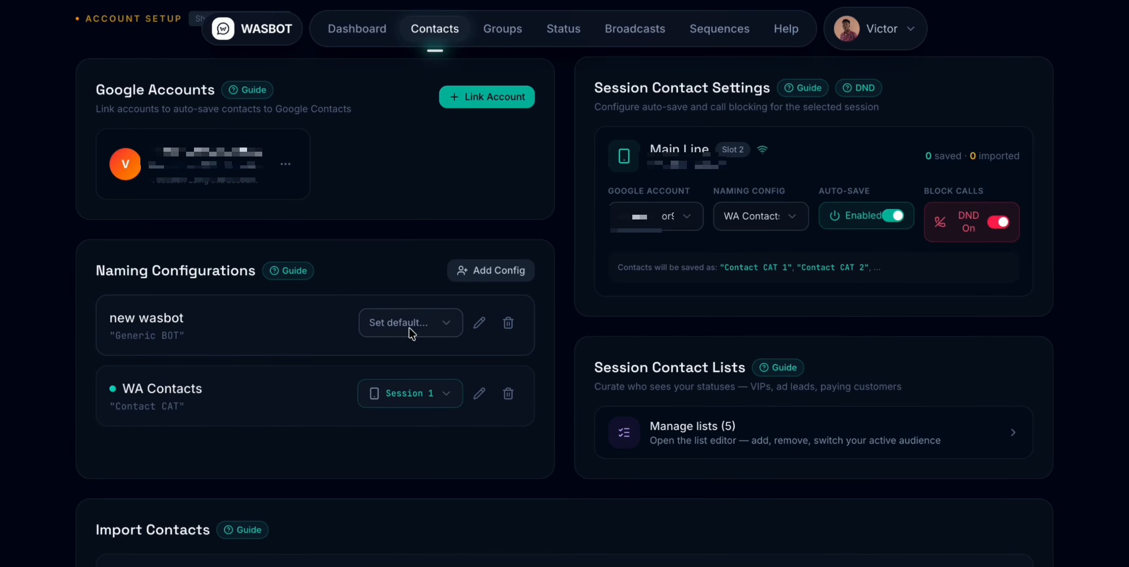
scroll(482, 331, up, 1)
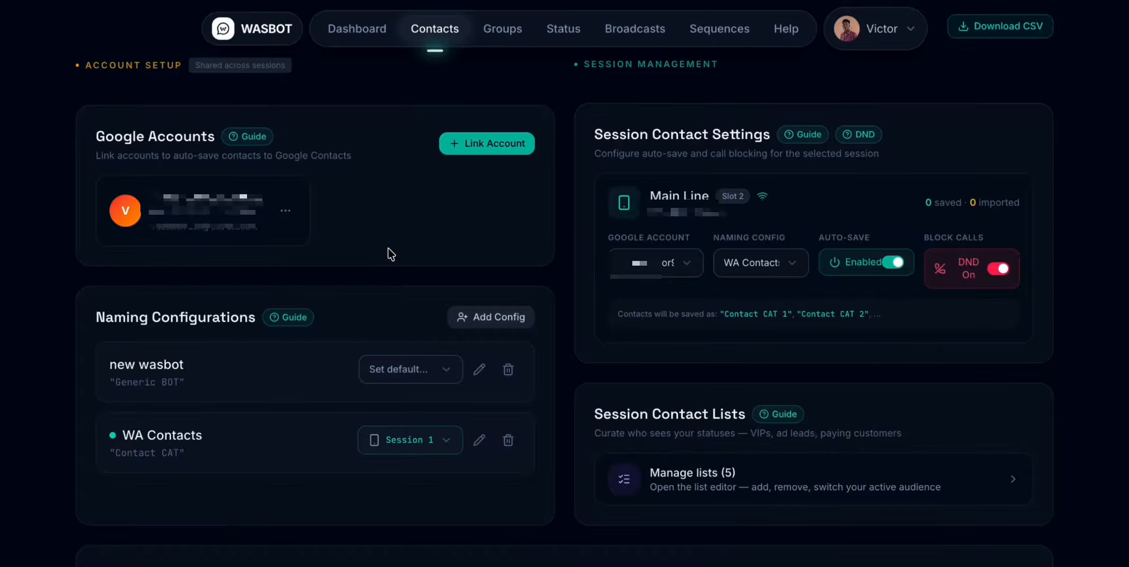
scroll(387, 257, up, 1)
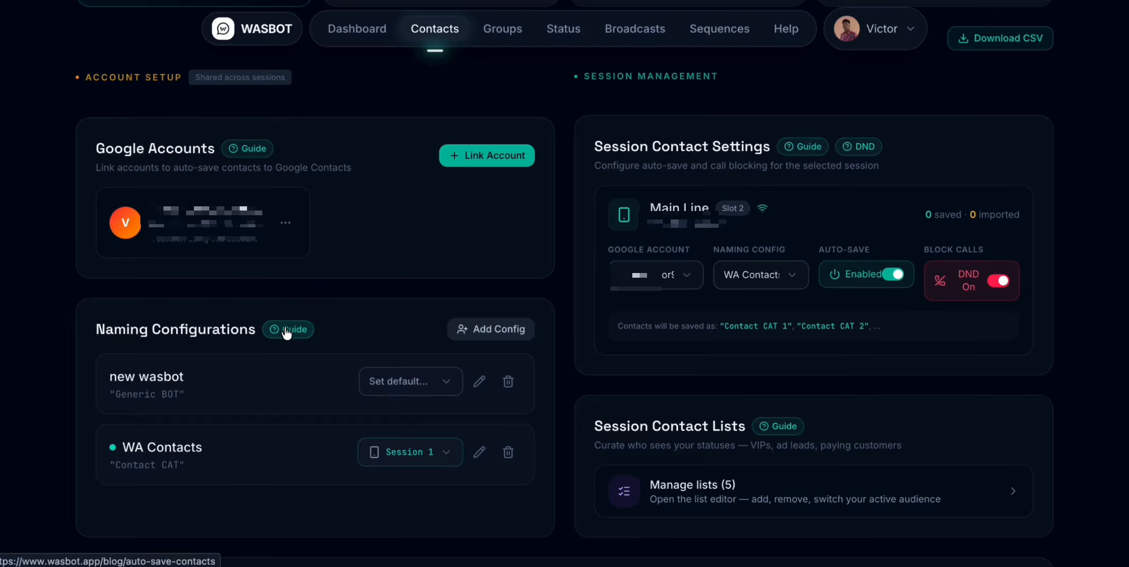
click(257, 148)
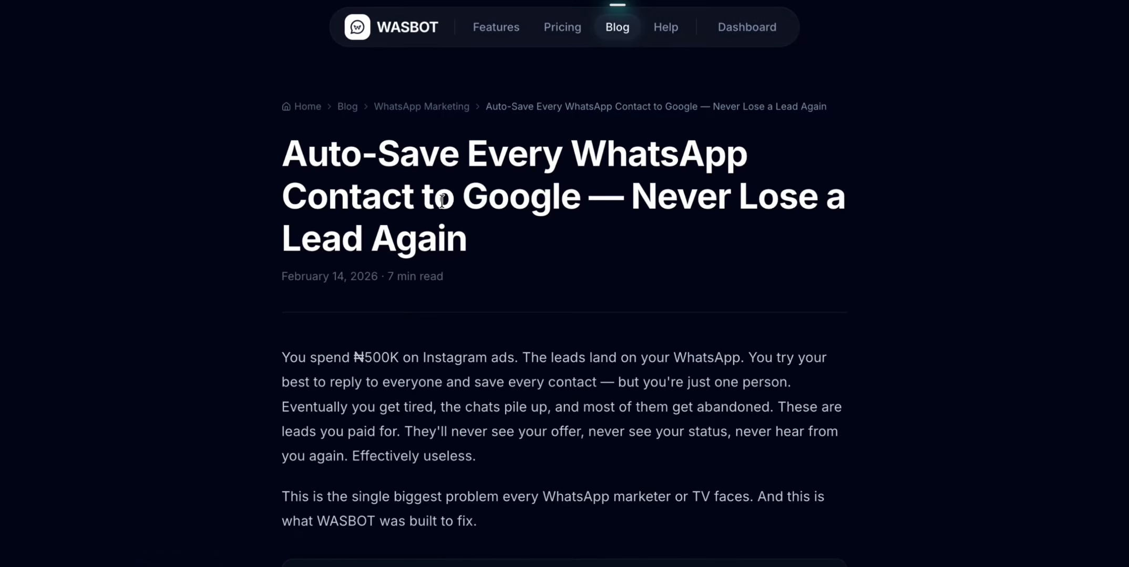
scroll(442, 207, down, 8)
scroll(442, 205, down, 4)
scroll(442, 206, up, 10)
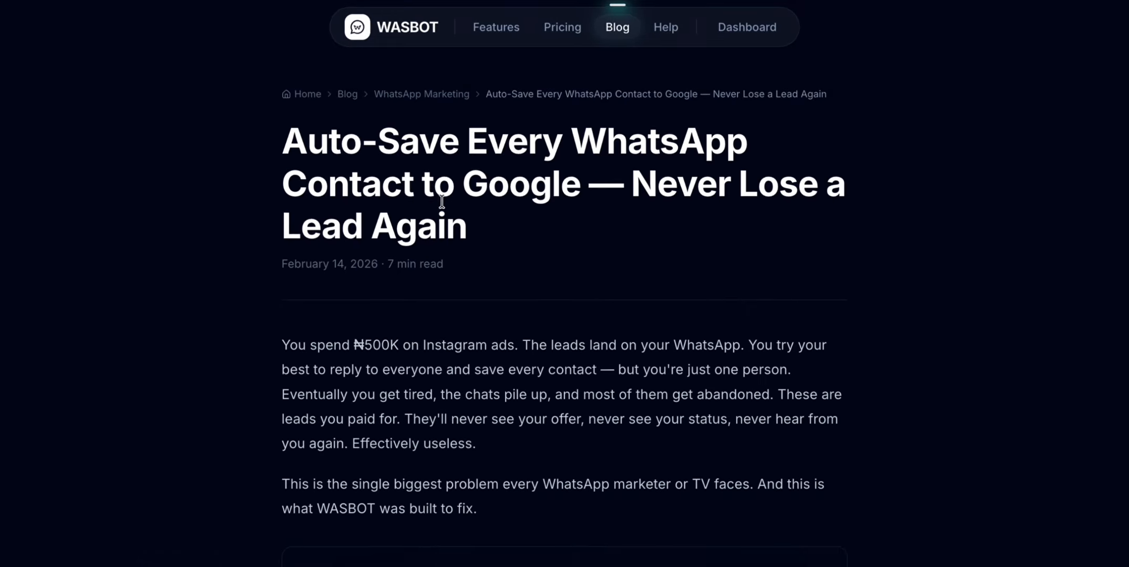
scroll(442, 206, down, 10)
scroll(442, 204, down, 15)
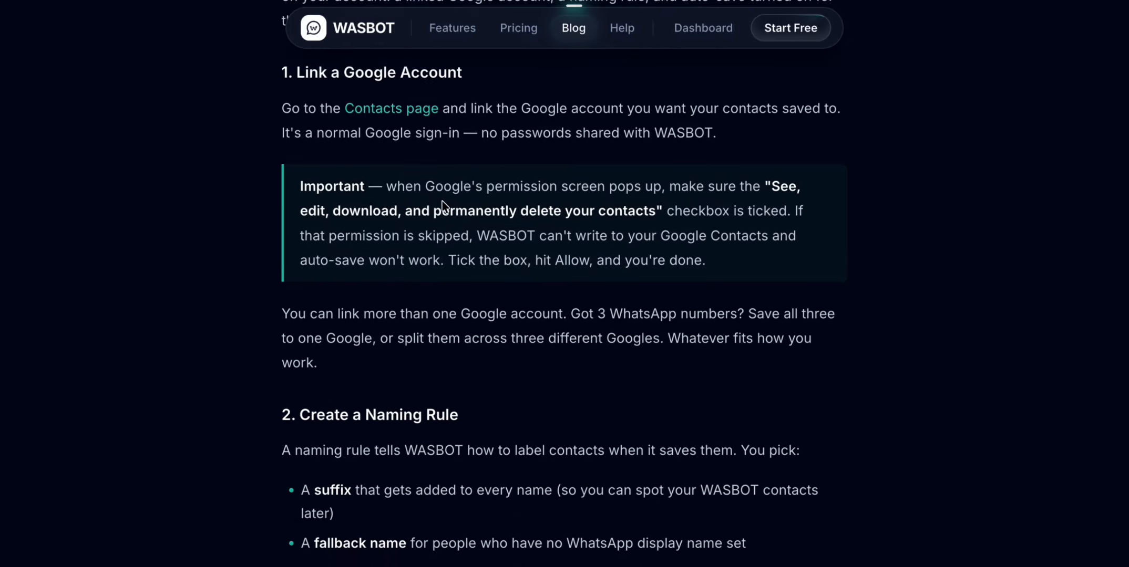
scroll(444, 206, down, 5)
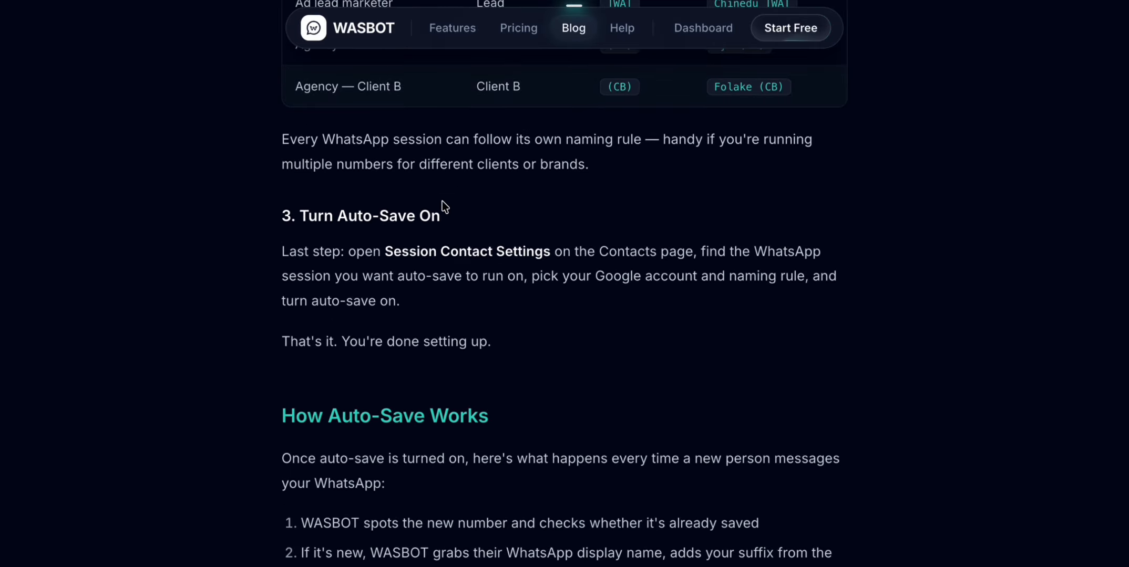
scroll(444, 207, down, 4)
scroll(444, 206, left, 5)
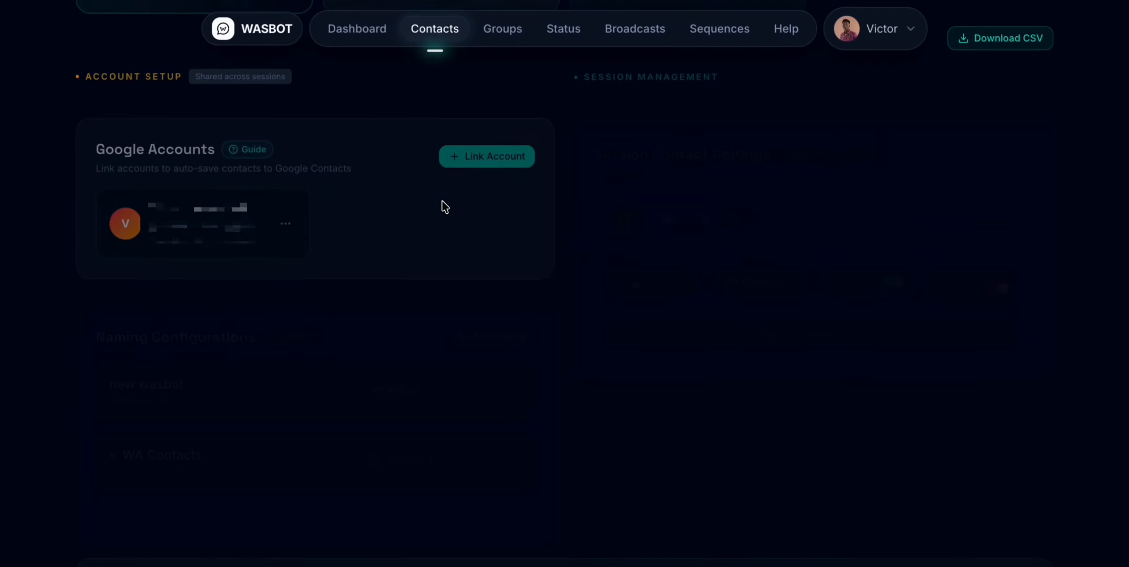
- Examine the Google account and naming configuration selections in the Main Line's session contact settings, leaving them as they are
scroll(415, 207, up, 1)
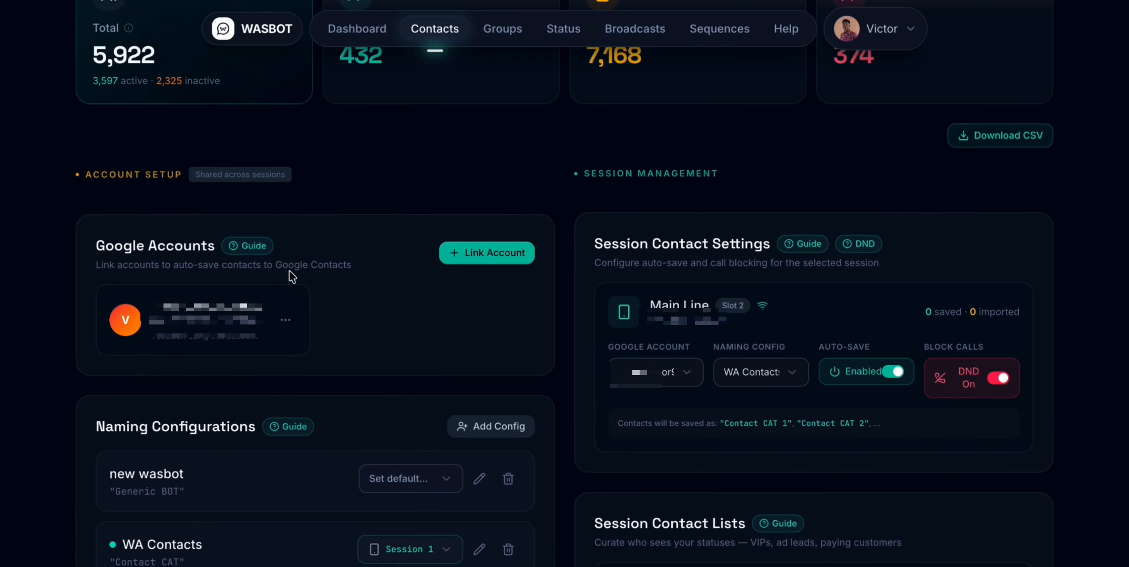
scroll(289, 271, up, 1)
scroll(289, 271, down, 2)
scroll(289, 270, up, 3)
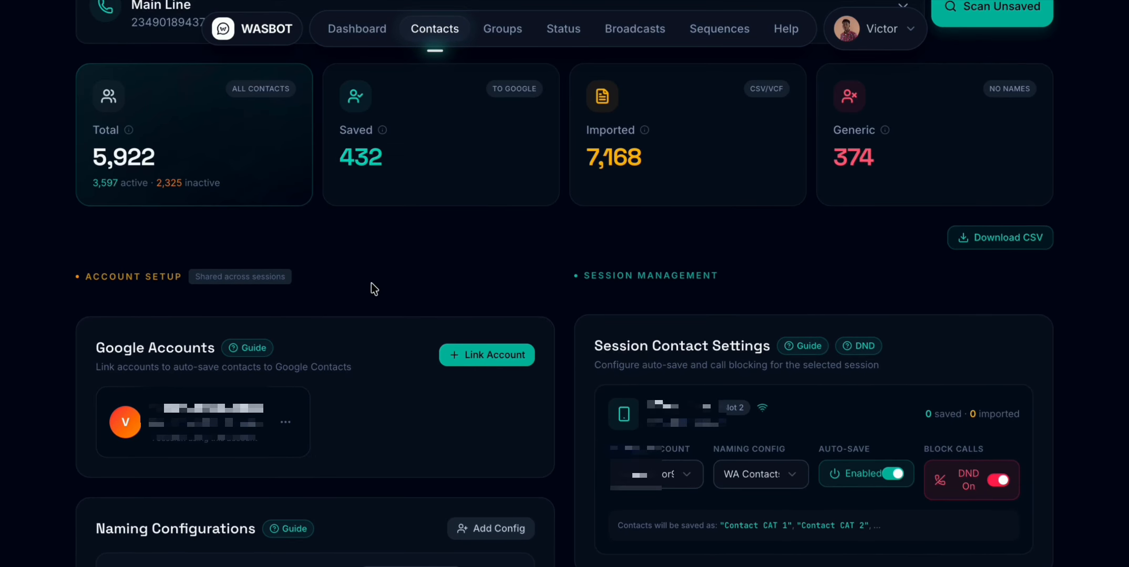
scroll(371, 283, down, 2)
scroll(267, 377, down, 2)
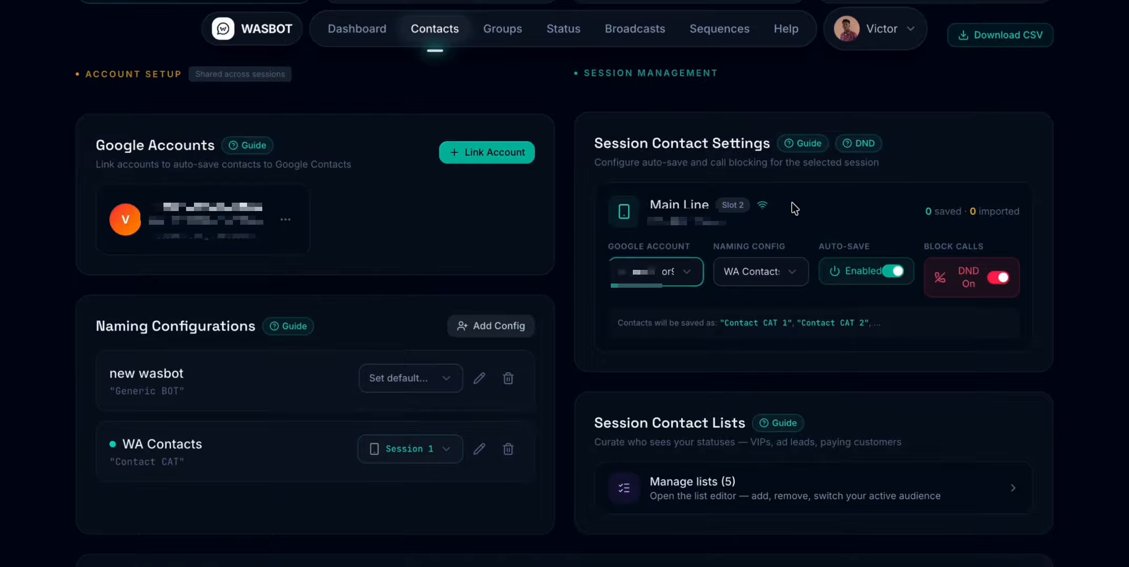
mouse_move(762, 272)
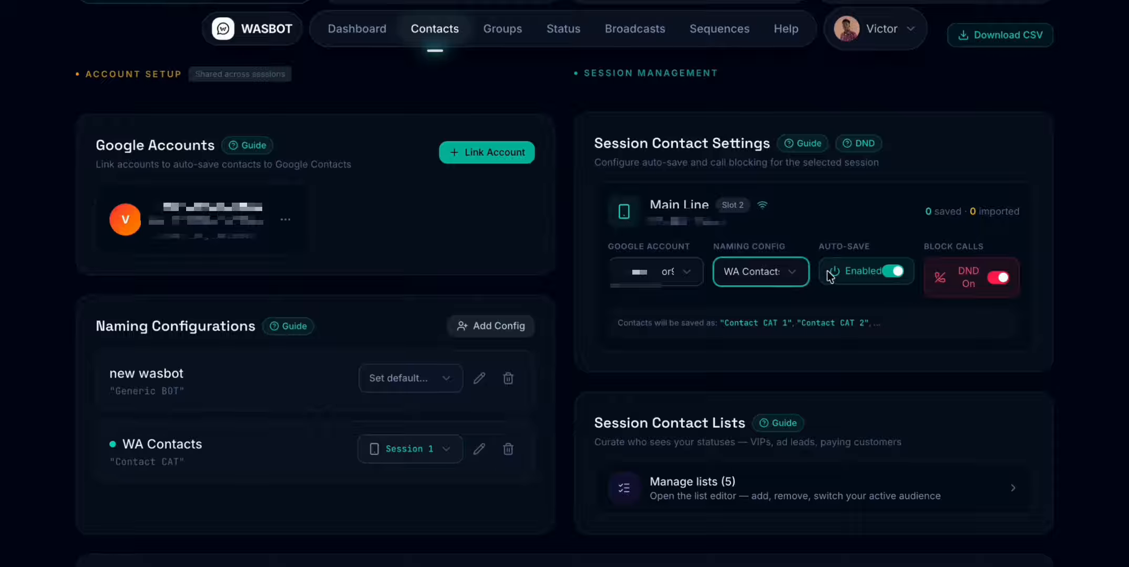
click(665, 270)
click(793, 219)
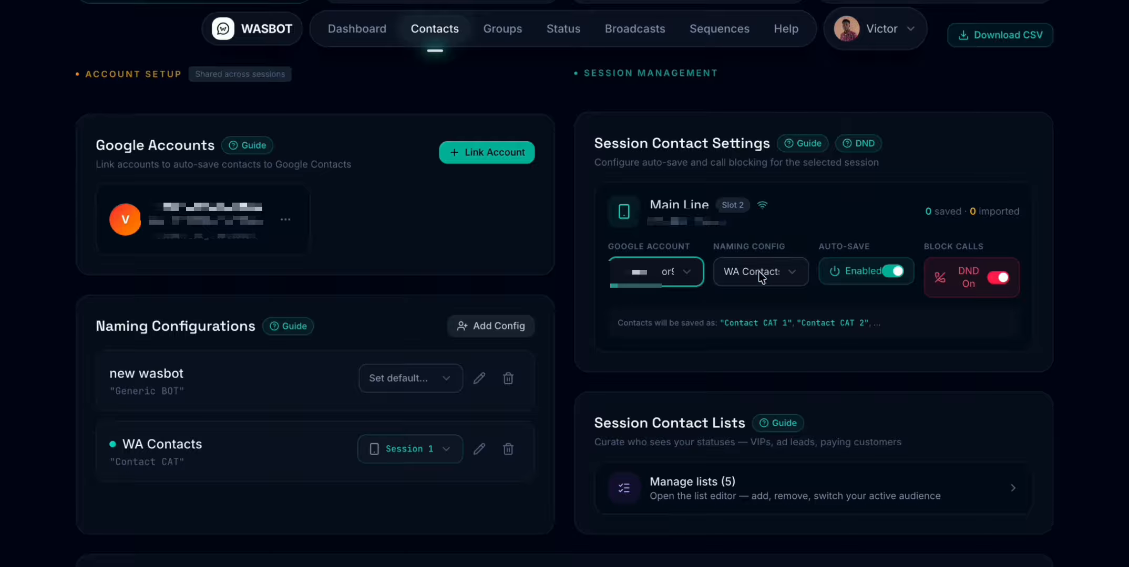
- Review the Contacts page from the unsaved-contact scan option to the Main Line's auto-save and call-blocking settings
scroll(879, 146, up, 7)
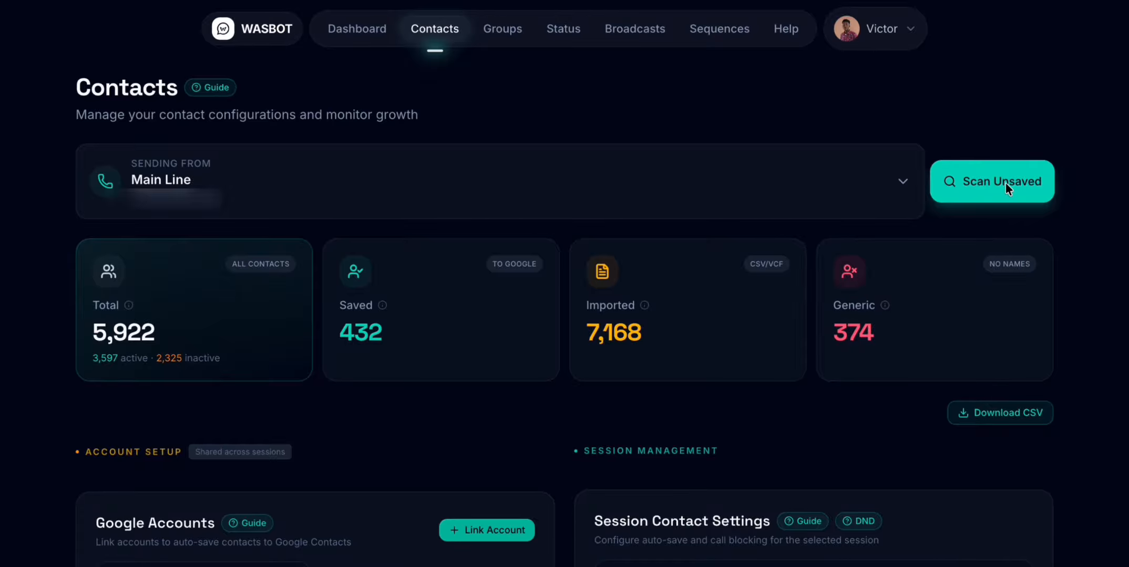
scroll(932, 353, down, 5)
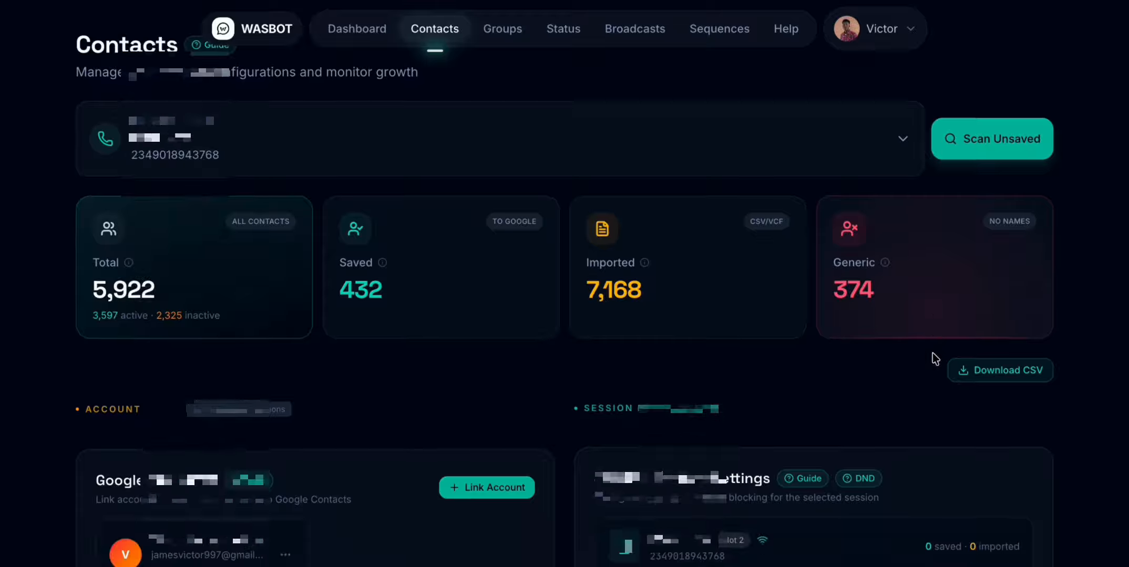
scroll(566, 393, up, 5)
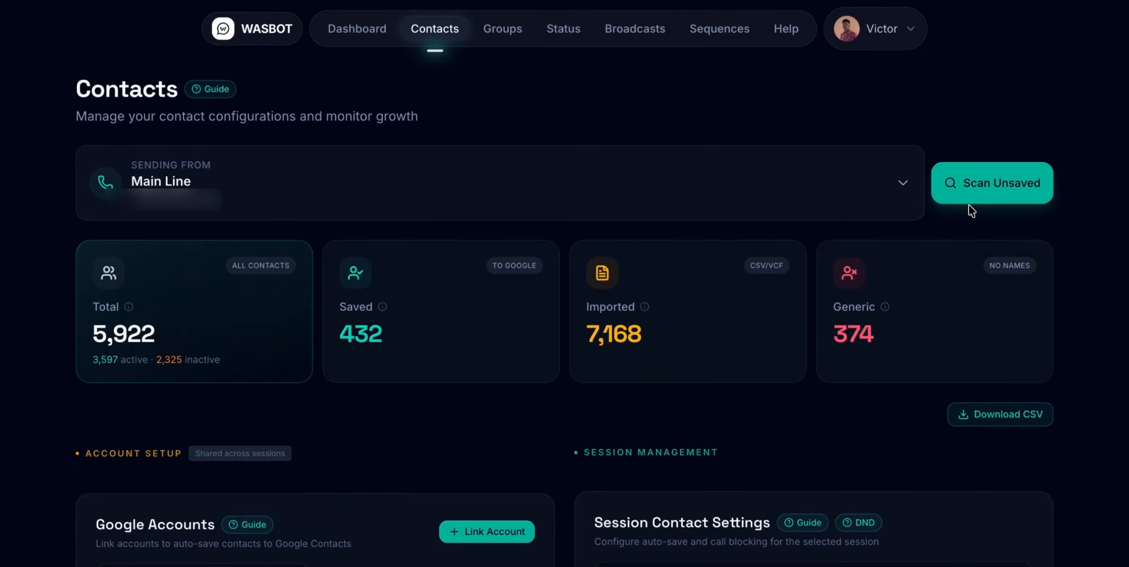
scroll(968, 204, down, 1)
scroll(860, 256, down, 2)
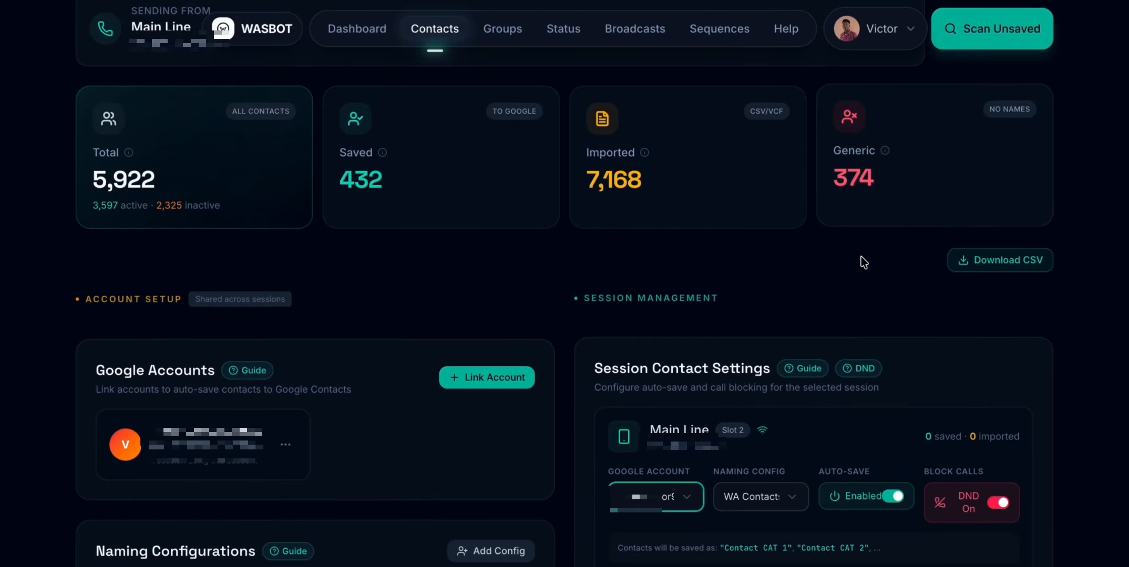
scroll(861, 256, down, 3)
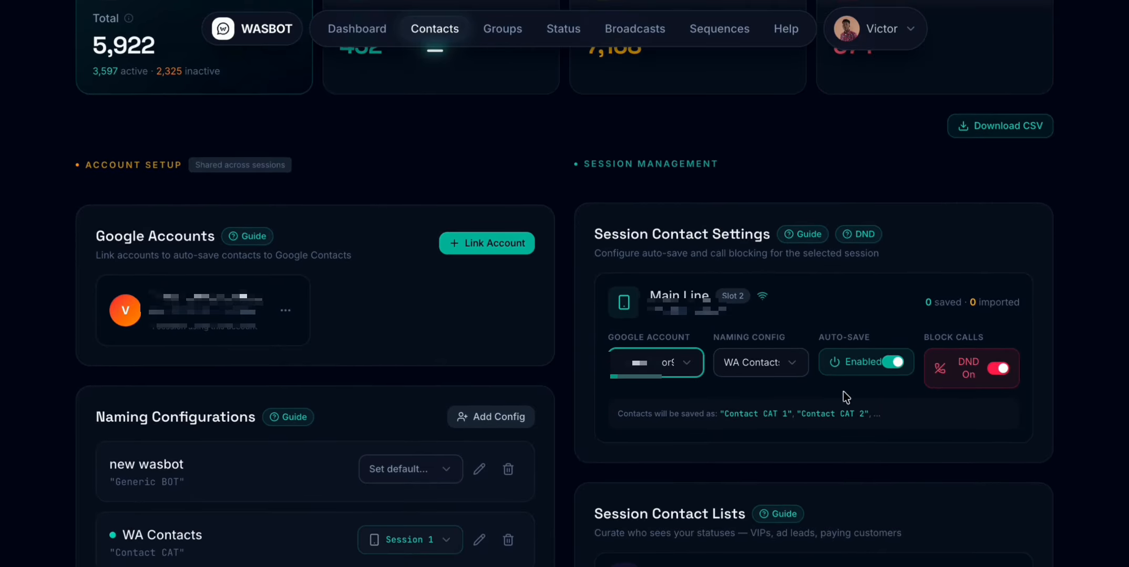
scroll(740, 348, down, 1)
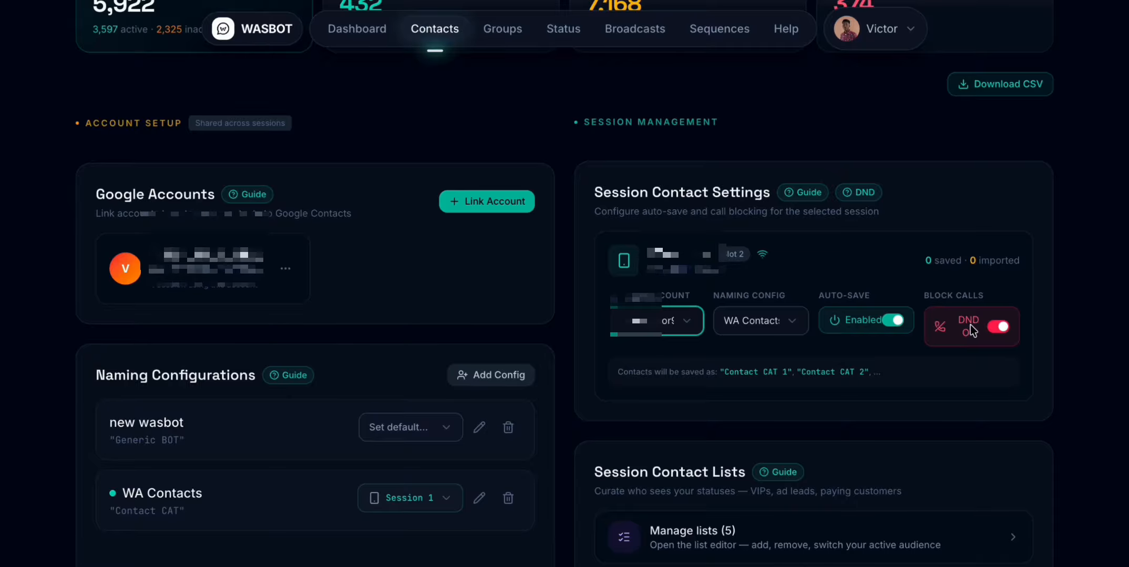
scroll(970, 325, down, 3)
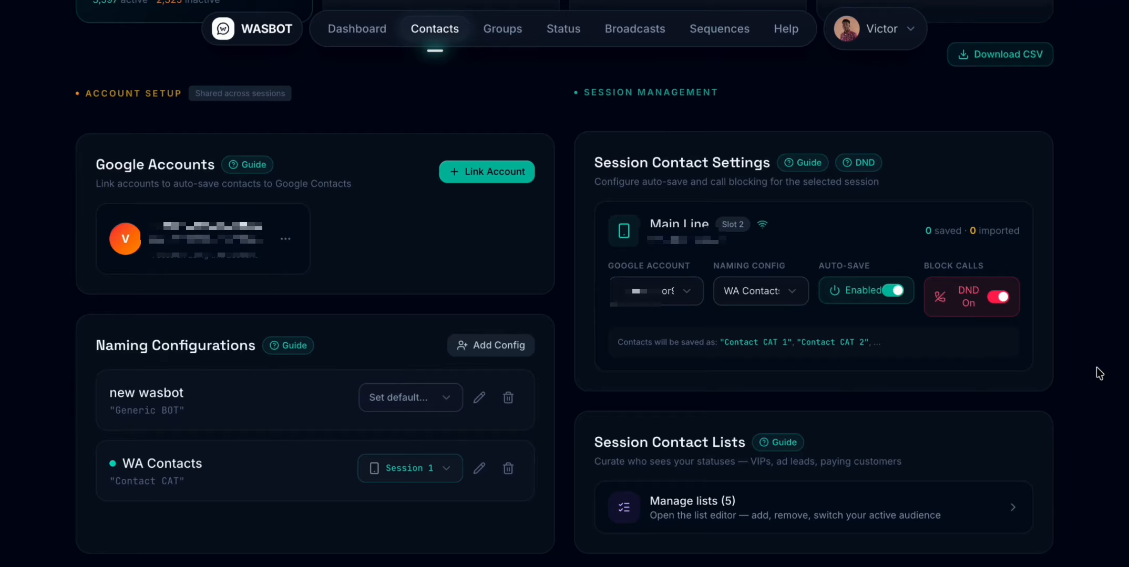